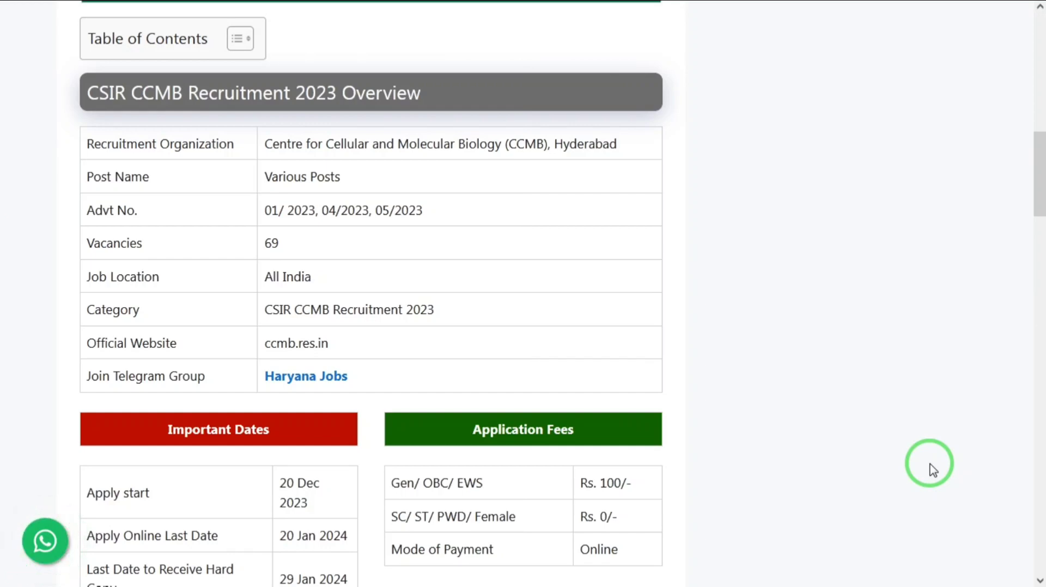
Review the CSIR CCMB Recruitment 2023 overview, important dates, application fees and the vacancy and qualification table.
{"action": "scroll", "coordinate": [933, 470], "scroll_direction": "down", "scroll_amount": 1}
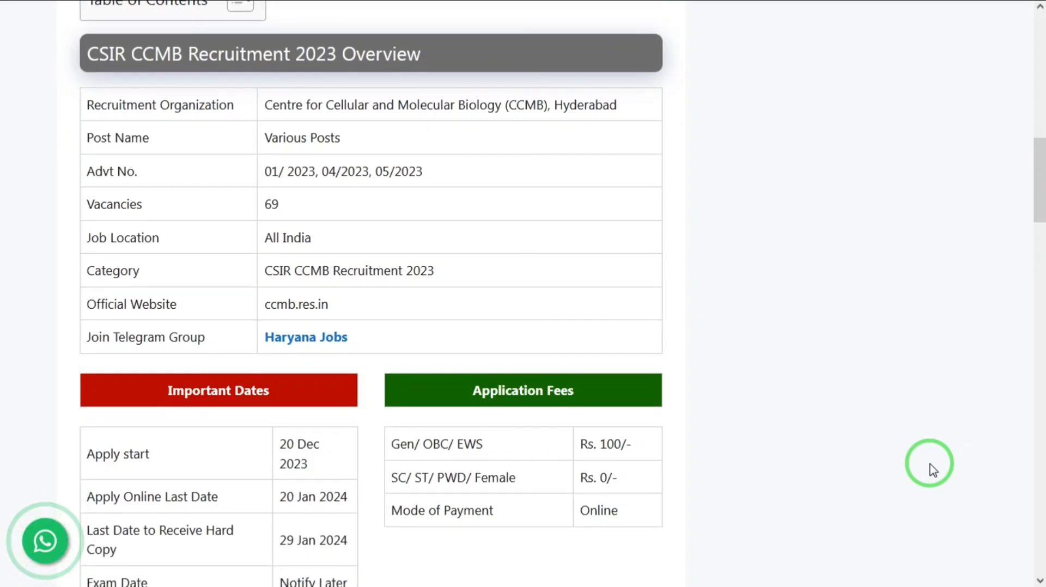
{"action": "scroll", "coordinate": [932, 470], "scroll_direction": "down", "scroll_amount": 3}
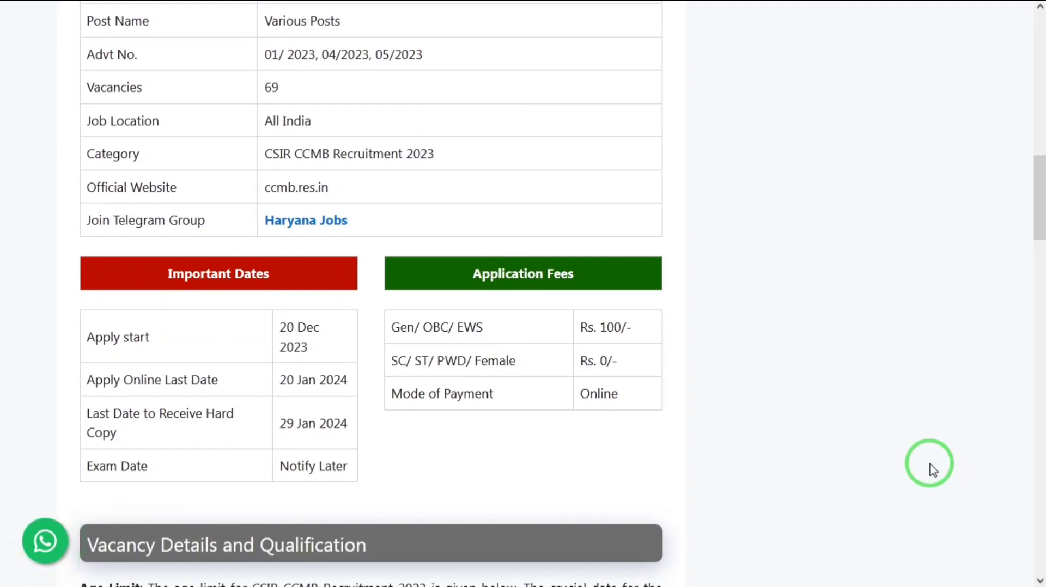
{"action": "scroll", "coordinate": [933, 470], "scroll_direction": "down", "scroll_amount": 1}
{"action": "scroll", "coordinate": [933, 470], "scroll_direction": "down", "scroll_amount": 1}
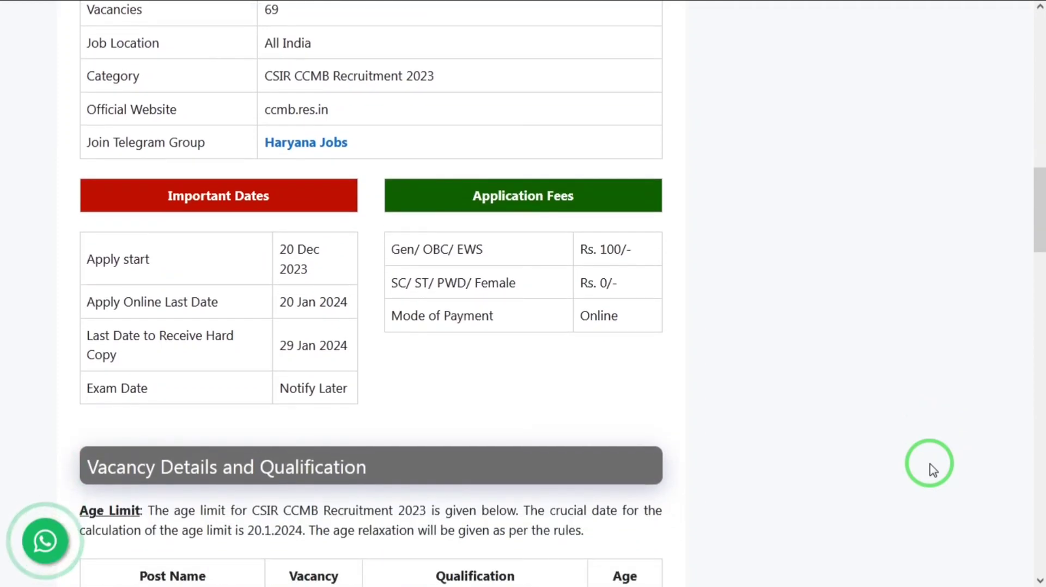
{"action": "scroll", "coordinate": [933, 470], "scroll_direction": "down", "scroll_amount": 3}
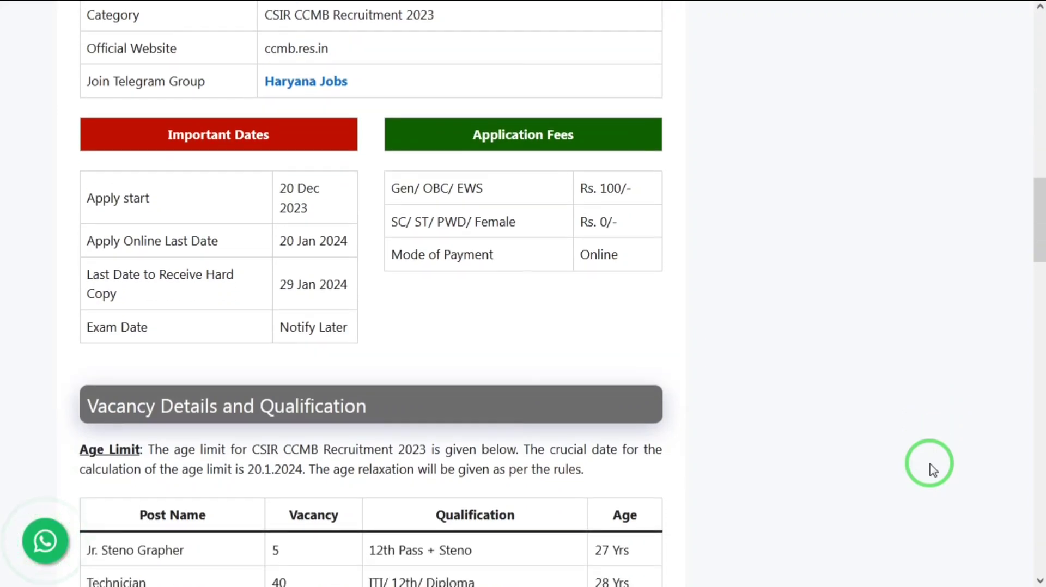
{"action": "scroll", "coordinate": [933, 470], "scroll_direction": "down", "scroll_amount": 2}
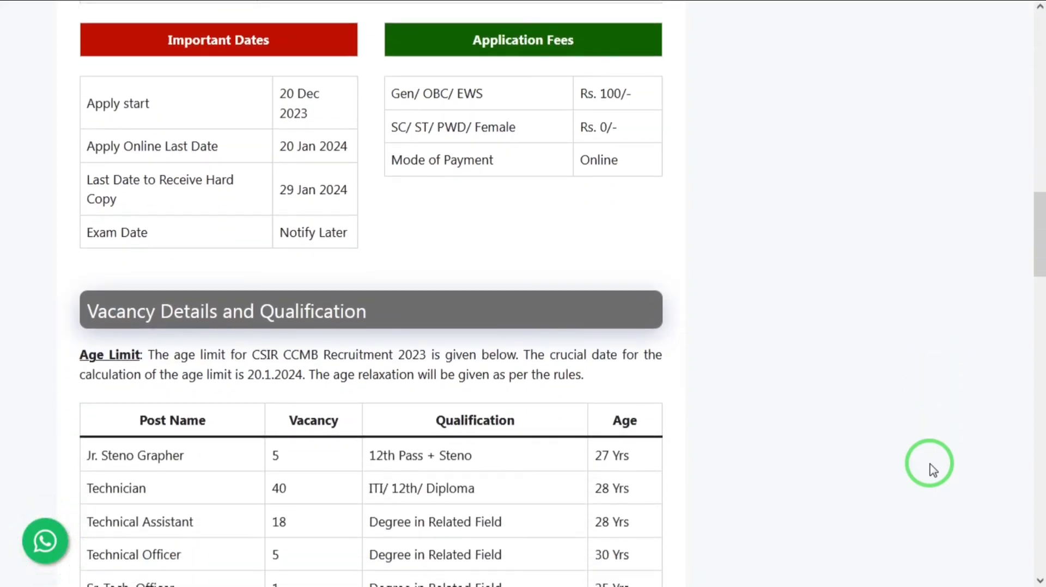
{"action": "scroll", "coordinate": [933, 470], "scroll_direction": "down", "scroll_amount": 1}
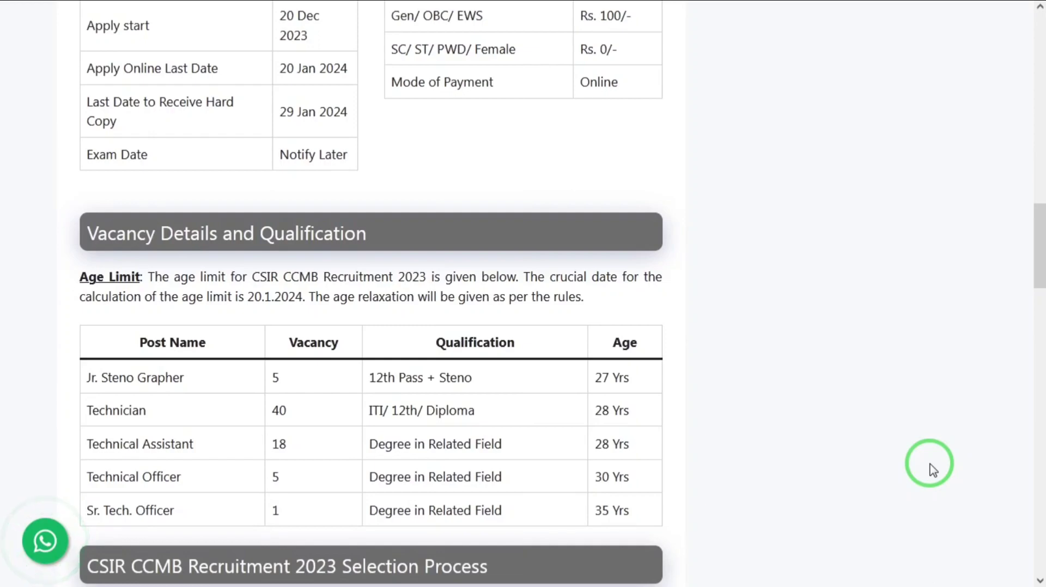
{"action": "scroll", "coordinate": [933, 470], "scroll_direction": "down", "scroll_amount": 2}
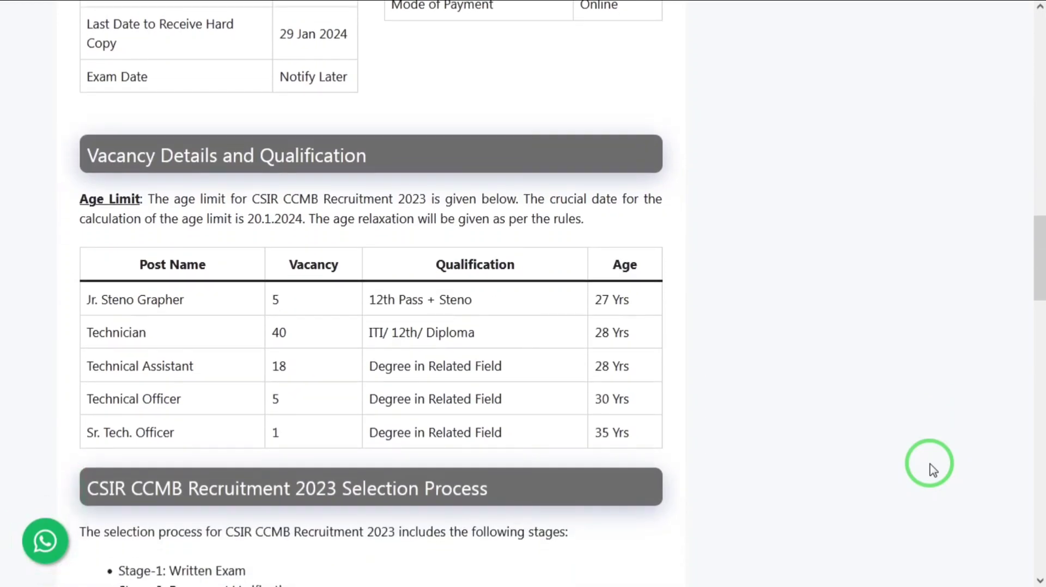
{"action": "scroll", "coordinate": [933, 470], "scroll_direction": "down", "scroll_amount": 1}
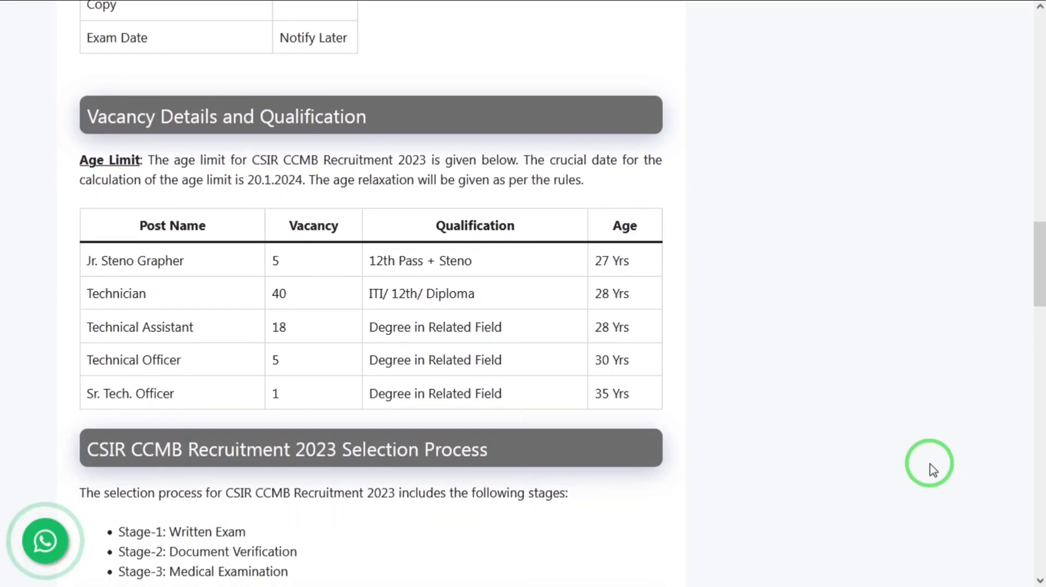
Read the age limits, selection process stages and How to Apply instructions for CSIR CCMB Recruitment 2023.
{"action": "scroll", "coordinate": [933, 470], "scroll_direction": "down", "scroll_amount": 1}
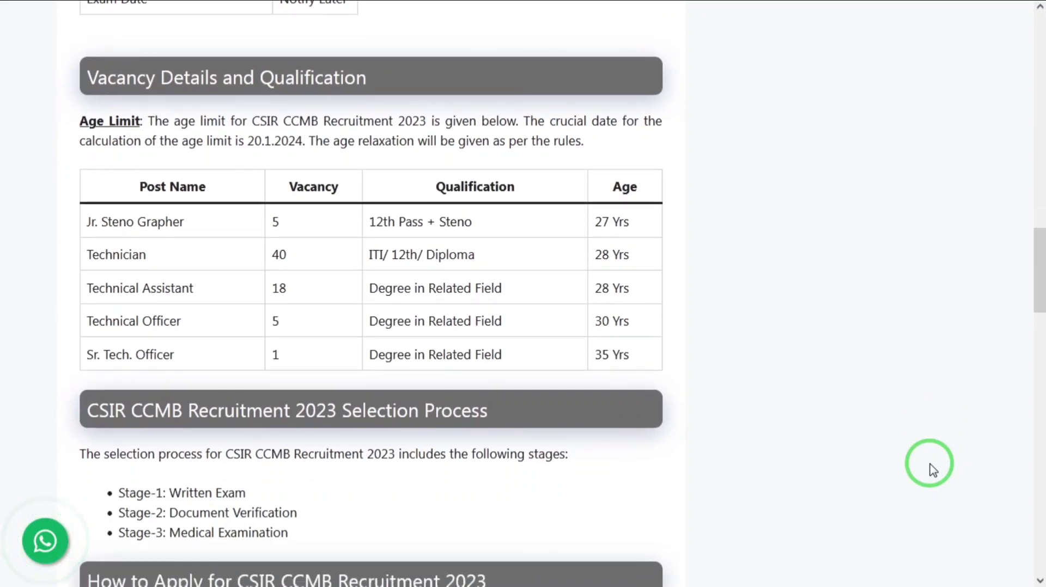
{"action": "scroll", "coordinate": [933, 470], "scroll_direction": "down", "scroll_amount": 1}
{"action": "scroll", "coordinate": [933, 470], "scroll_direction": "down", "scroll_amount": 1}
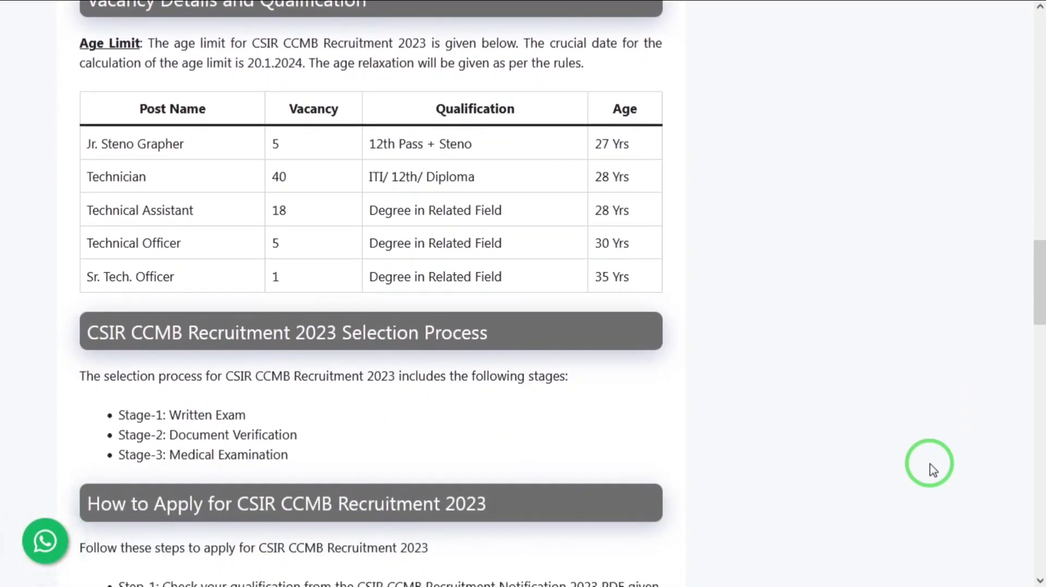
{"action": "scroll", "coordinate": [933, 470], "scroll_direction": "down", "scroll_amount": 1}
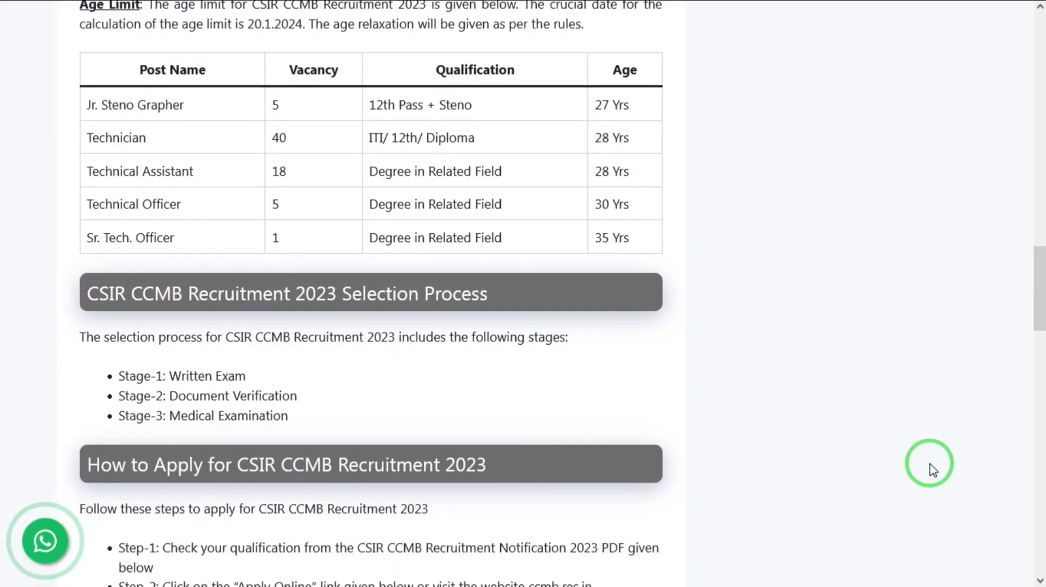
{"action": "scroll", "coordinate": [933, 470], "scroll_direction": "down", "scroll_amount": 1}
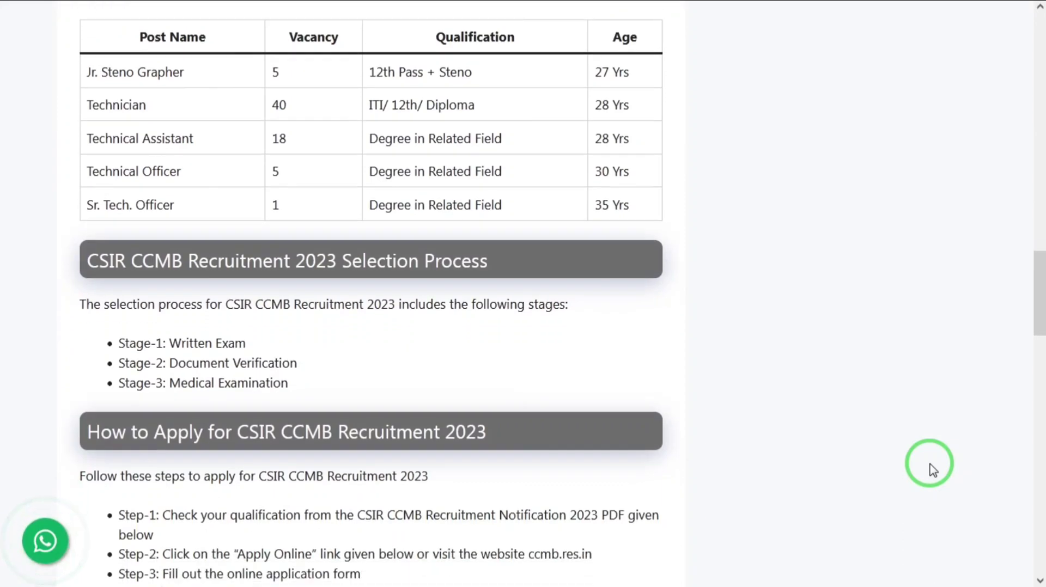
{"action": "scroll", "coordinate": [933, 470], "scroll_direction": "down", "scroll_amount": 1}
{"action": "scroll", "coordinate": [933, 470], "scroll_direction": "down", "scroll_amount": 1}
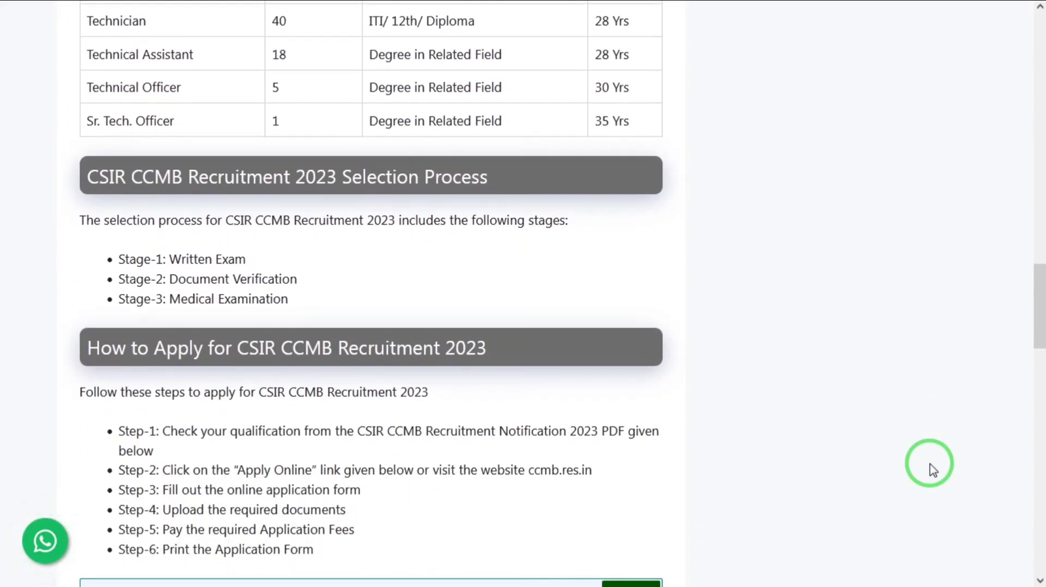
{"action": "scroll", "coordinate": [933, 470], "scroll_direction": "down", "scroll_amount": 1}
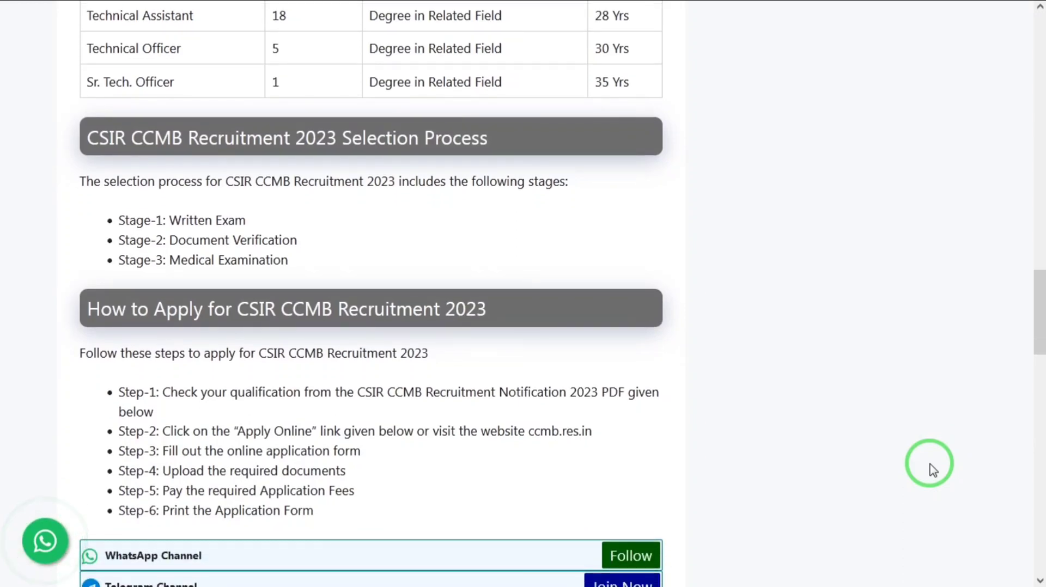
{"action": "scroll", "coordinate": [933, 470], "scroll_direction": "up", "scroll_amount": 1}
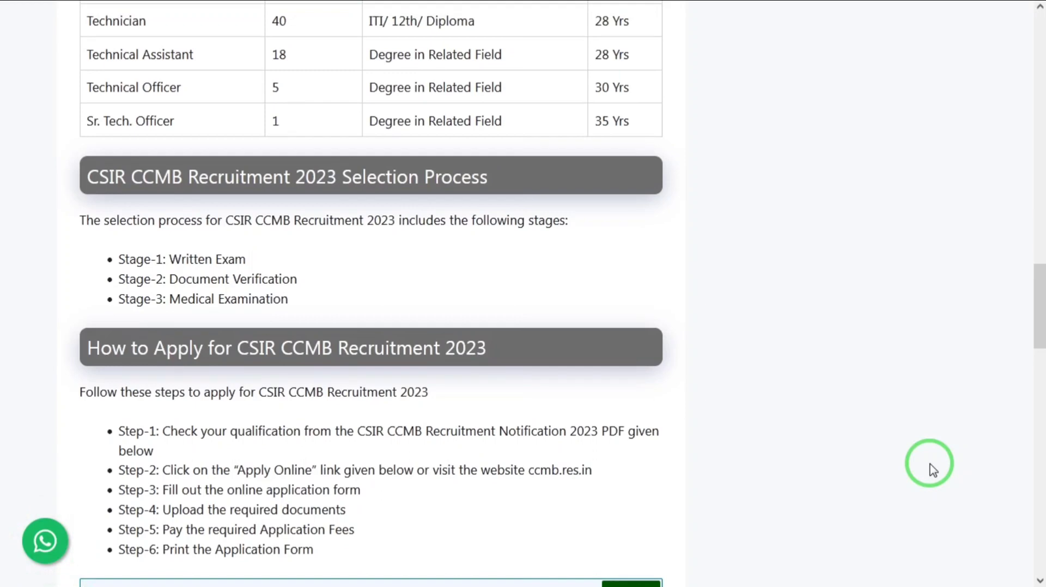
{"action": "scroll", "coordinate": [933, 470], "scroll_direction": "down", "scroll_amount": 1}
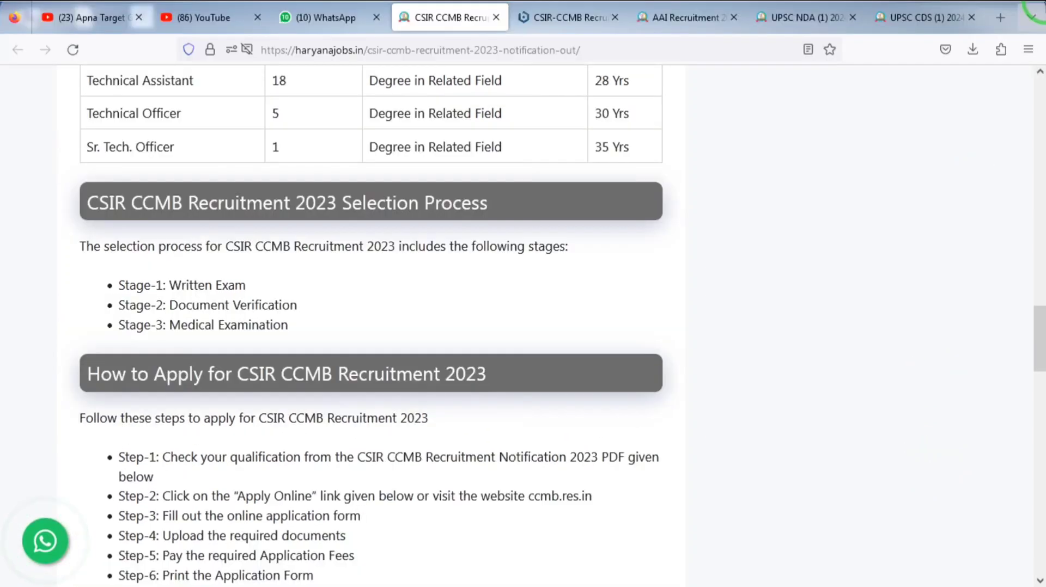
Switch to the CSIR-CCMB online recruitment portal page and open the new registration form for Advt. No. 04/2023.
{"action": "mouse_move", "coordinate": [926, 5]}
{"action": "left_click", "coordinate": [566, 17]}
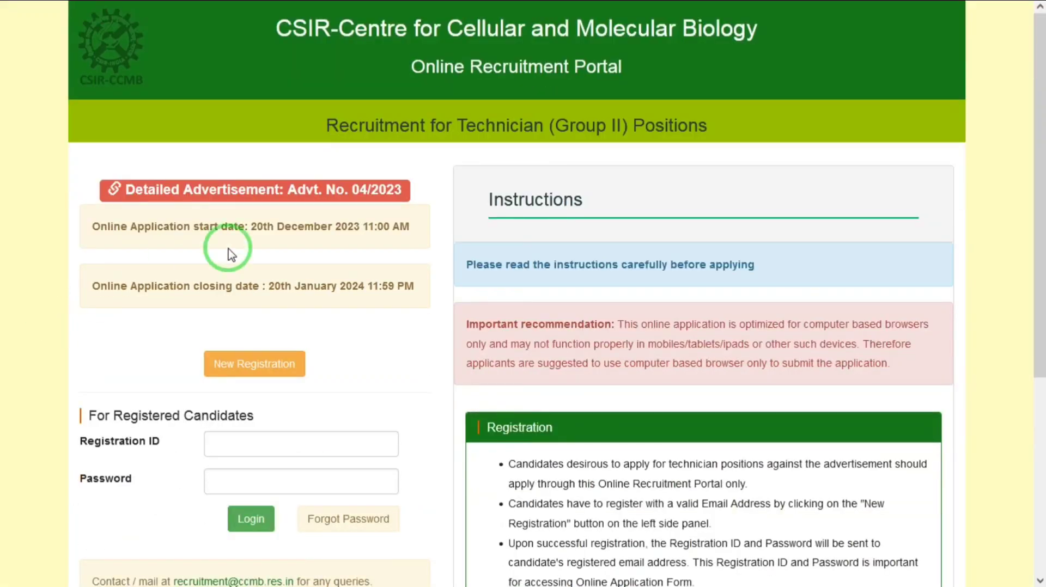
{"action": "scroll", "coordinate": [1038, 261], "scroll_direction": "down", "scroll_amount": 3}
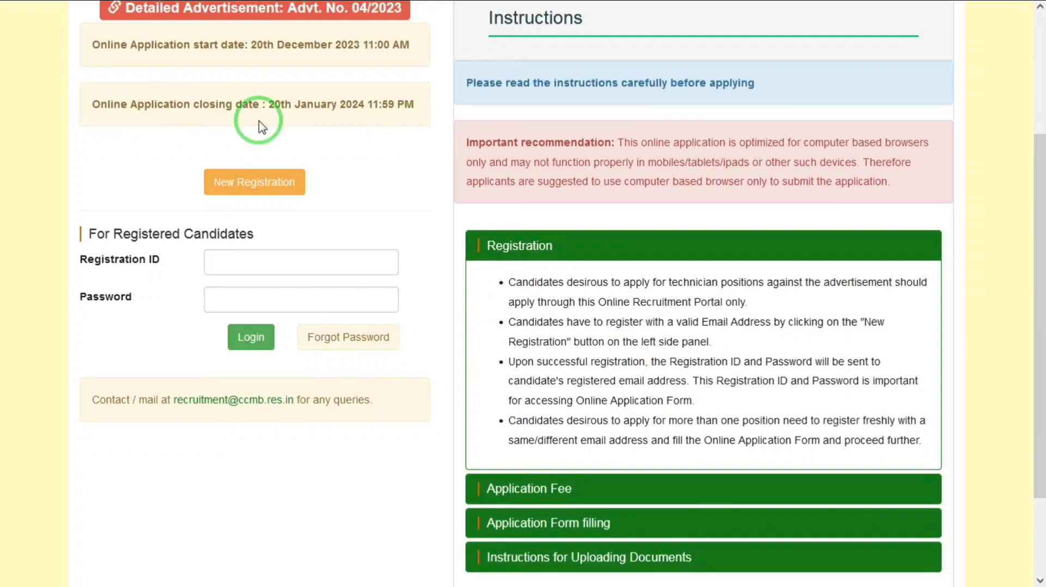
{"action": "left_click", "coordinate": [260, 189]}
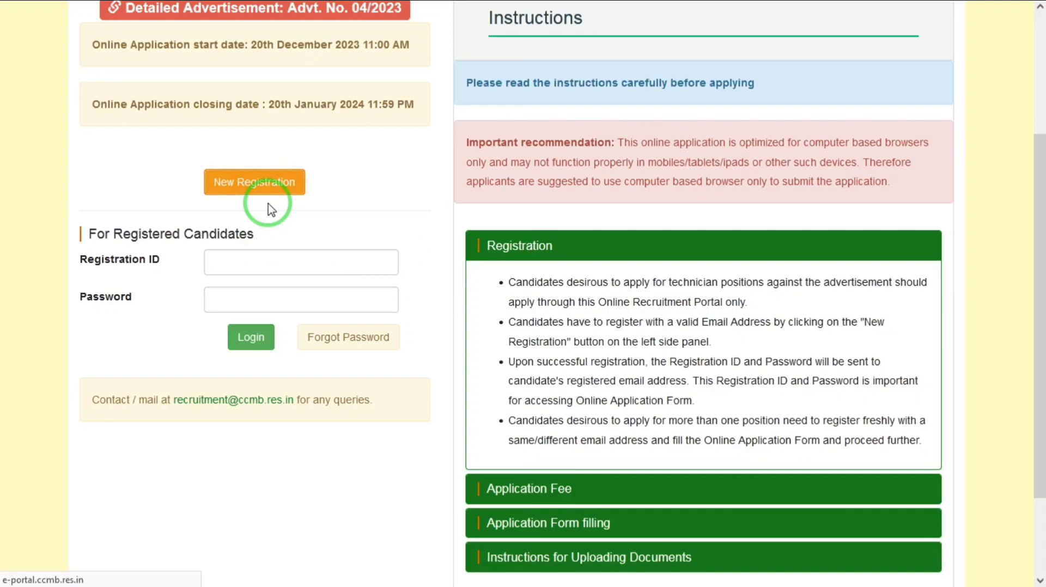
Set the post applied for to Technician (1) [Plumber] (Post Code:TE-08) and the title to Mr.
{"action": "left_click", "coordinate": [472, 304]}
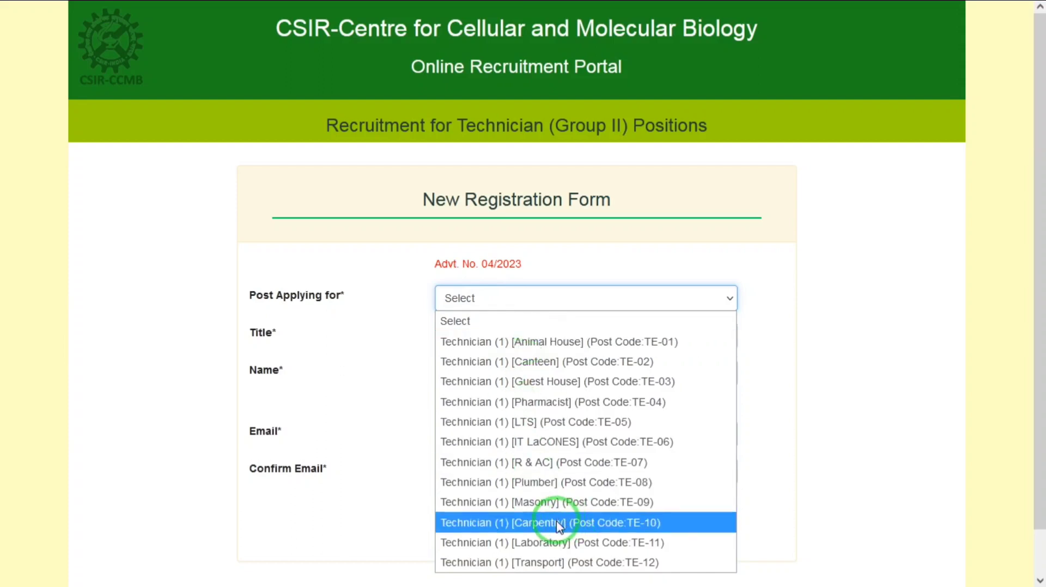
{"action": "left_click", "coordinate": [523, 482]}
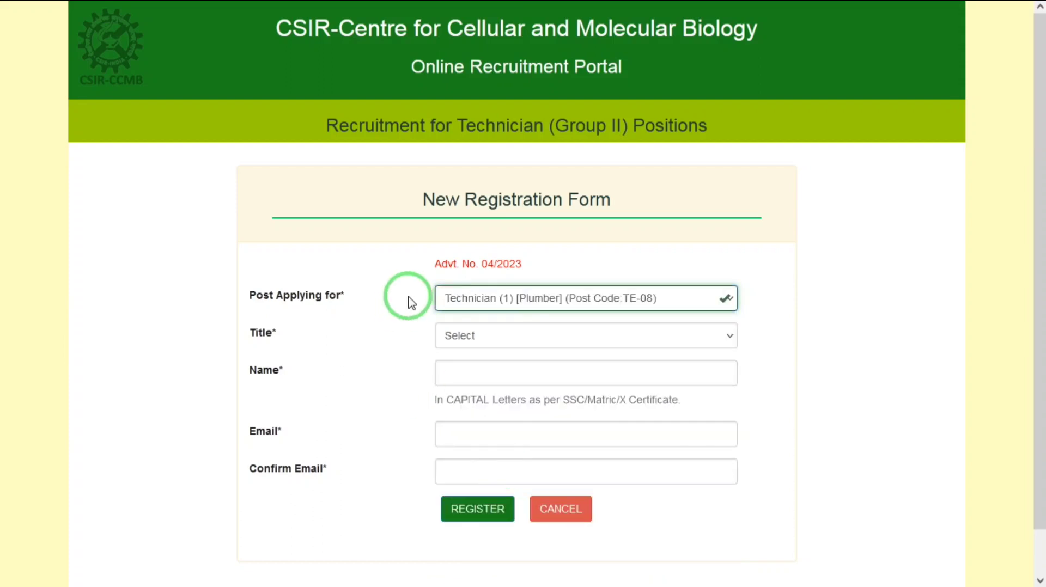
{"action": "left_click", "coordinate": [490, 339]}
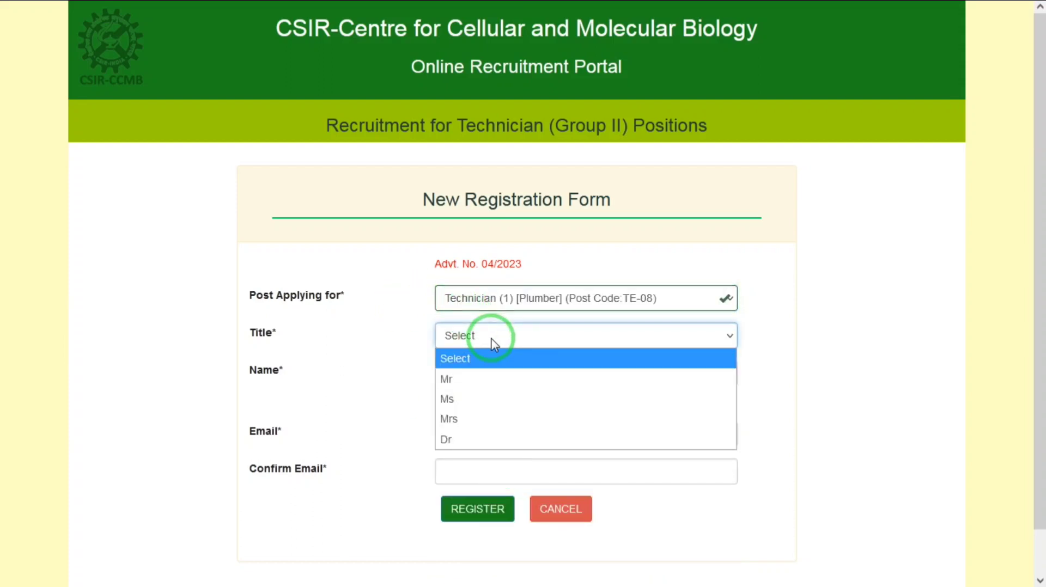
{"action": "left_click", "coordinate": [461, 379]}
Fill in the applicant's name in capital letters and the applicant's e-mail address in the registration form.
{"action": "left_click", "coordinate": [473, 368]}
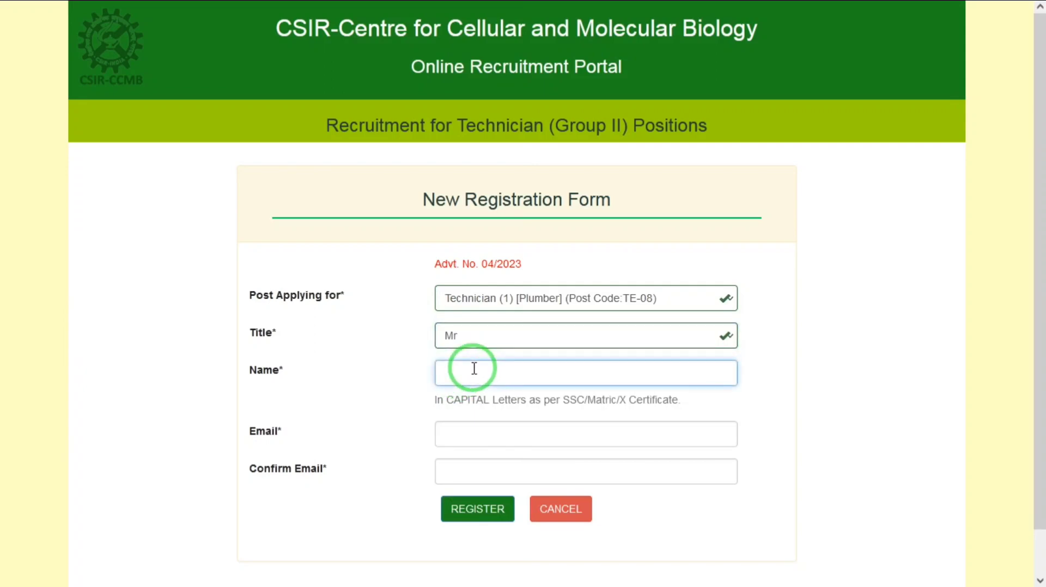
{"action": "key", "text": "Tab"}
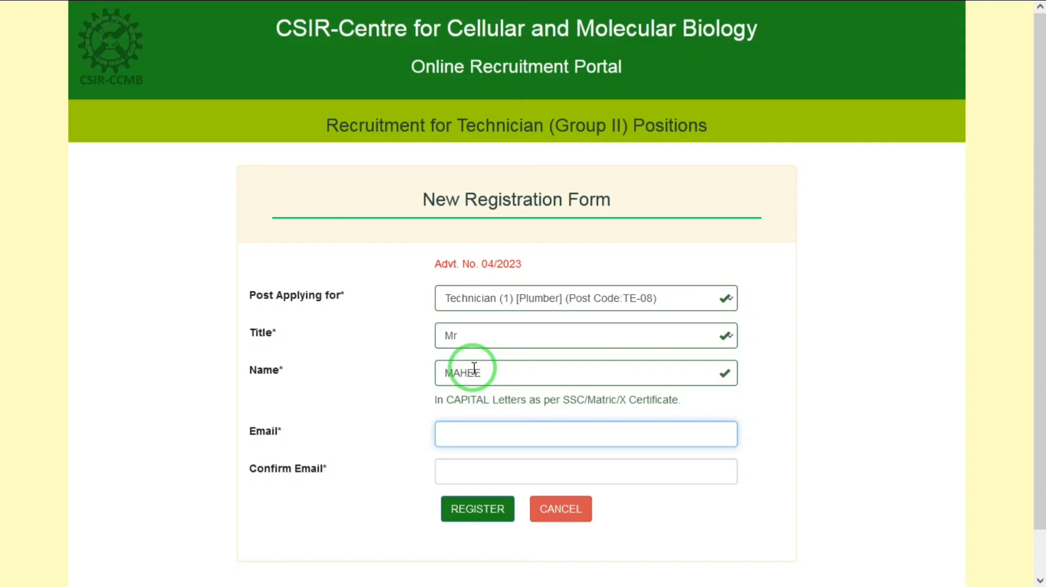
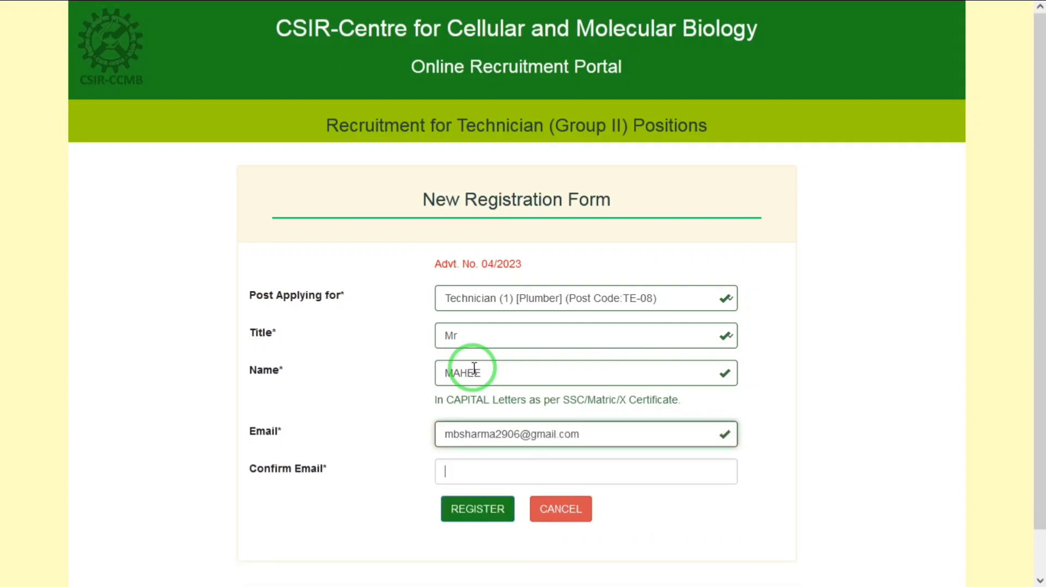
Repeat the applicant's e-mail address as confirmation and submit the new registration.
{"action": "key", "text": "Tab"}
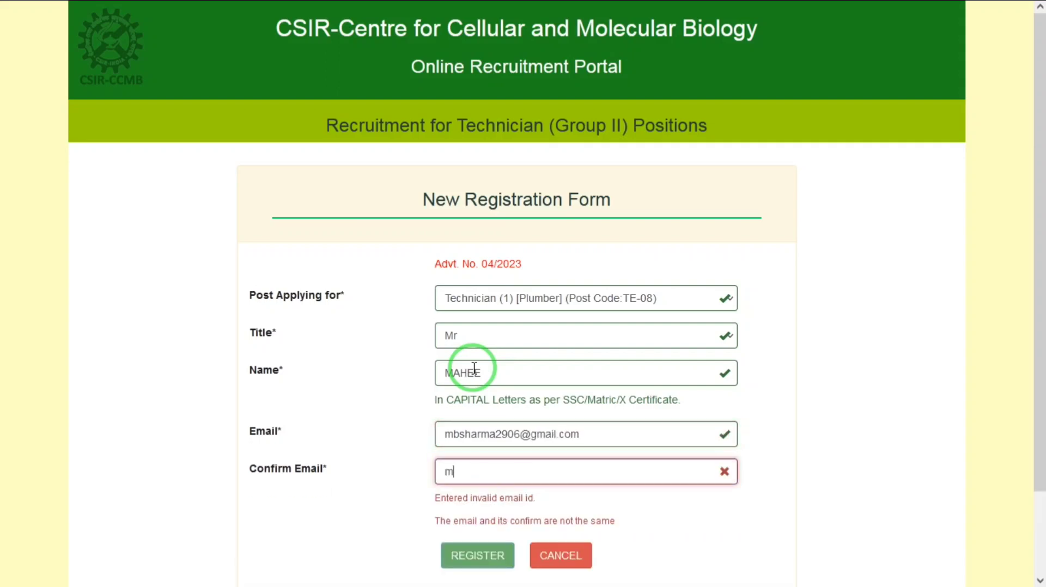
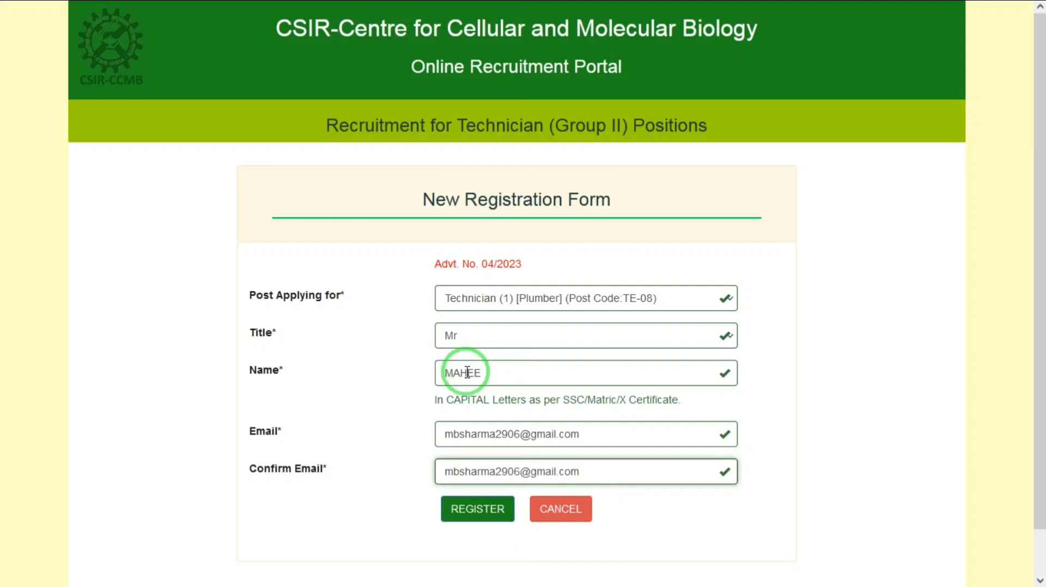
{"action": "left_click", "coordinate": [473, 515]}
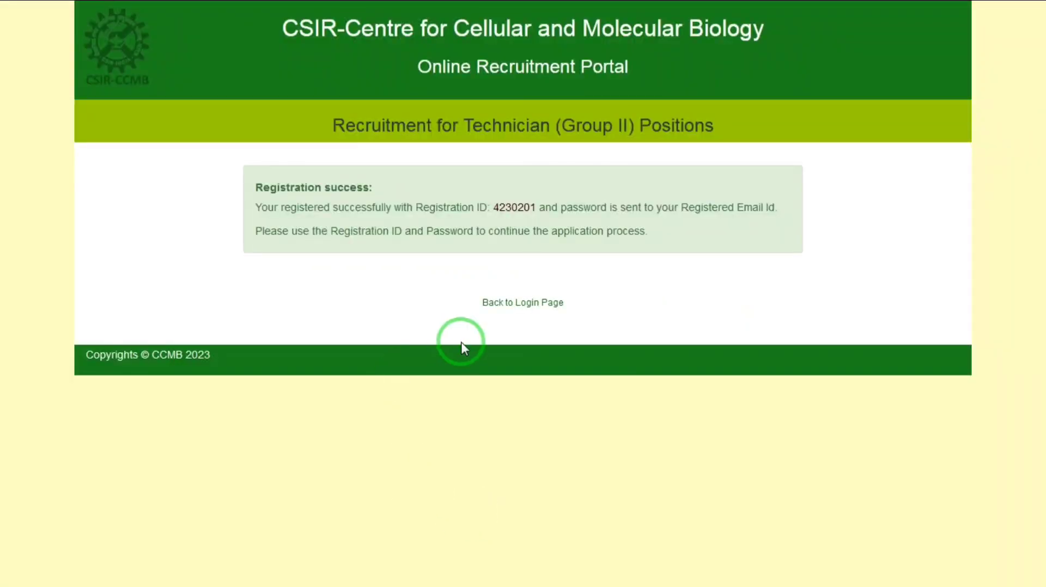
Highlight the issued registration ID in the registration success notice.
{"action": "double_click", "coordinate": [512, 207]}
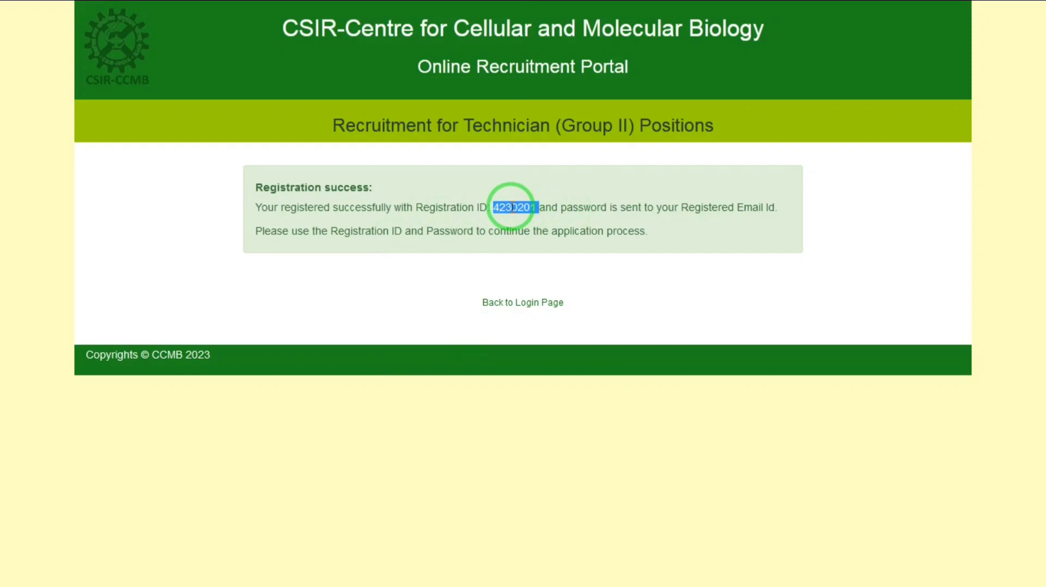
{"action": "left_click", "coordinate": [651, 228]}
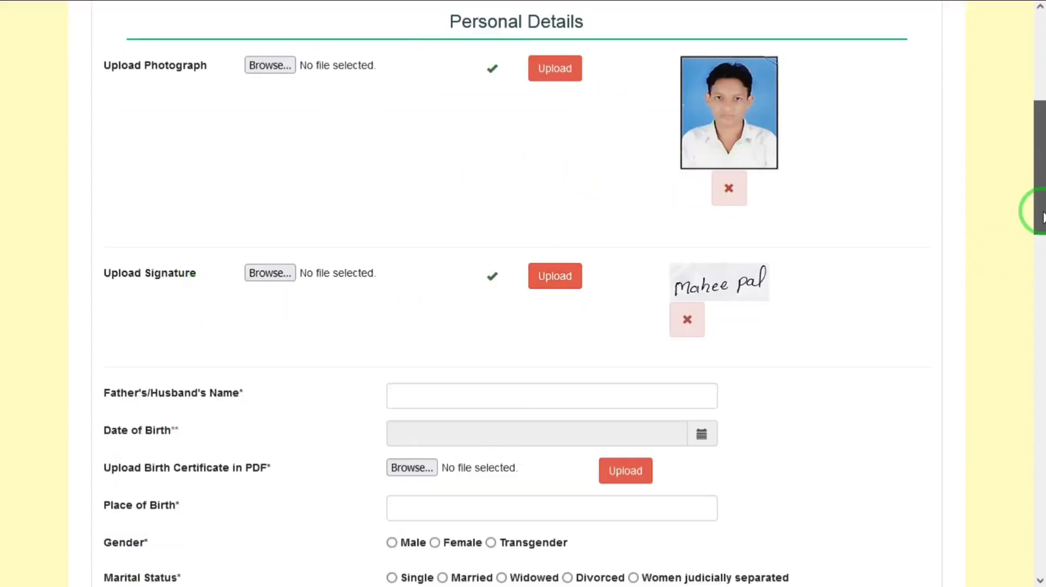
Enter the father's name in the Personal Details section of the application form.
{"action": "left_click_drag", "start_coordinate": [1037, 201], "coordinate": [550, 240]}
{"action": "left_click", "coordinate": [590, 213]}
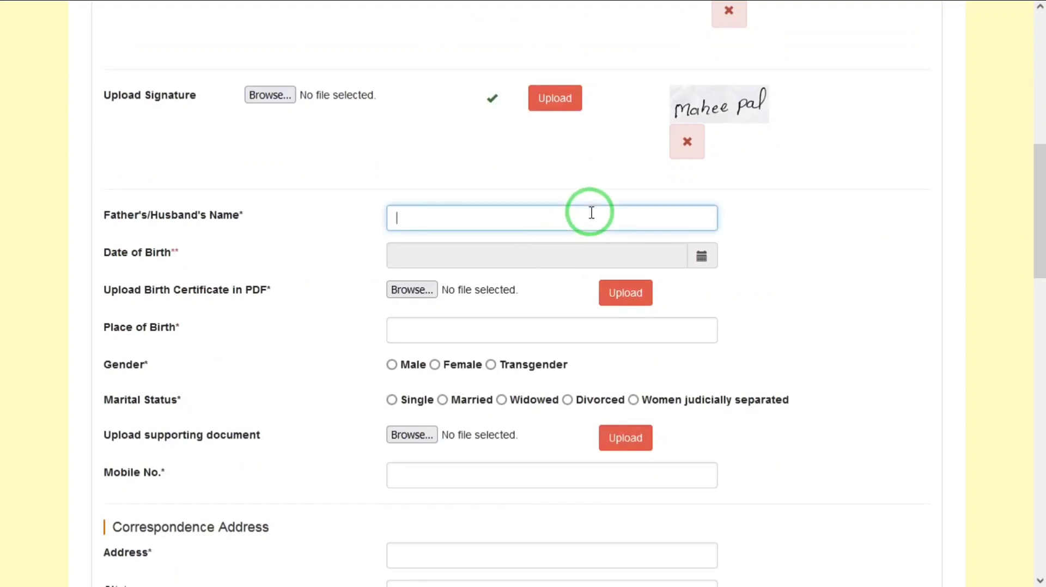
{"action": "type", "text": "RAAM"}
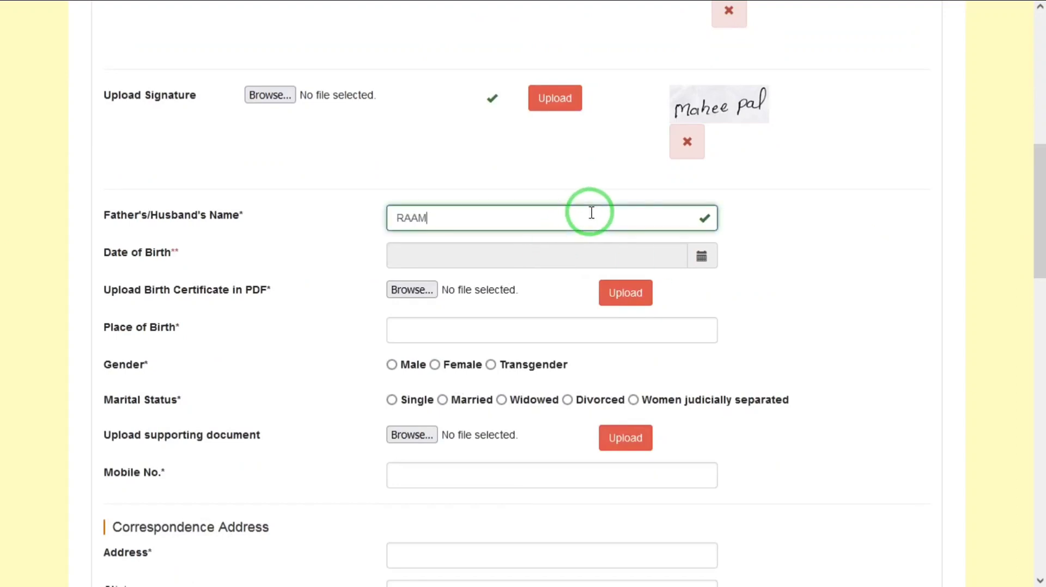
{"action": "key", "text": "Tab"}
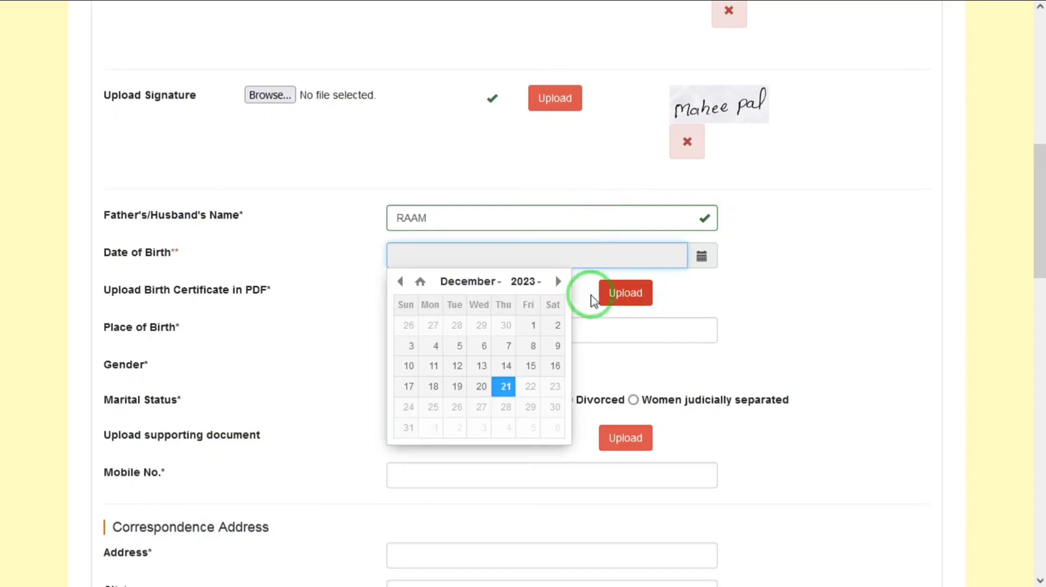
{"action": "left_click", "coordinate": [524, 283]}
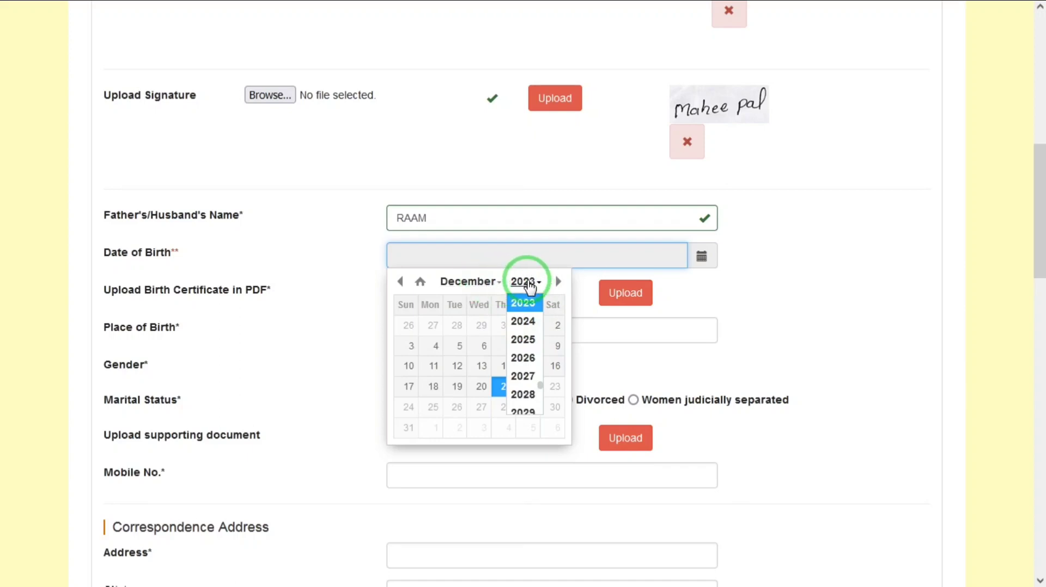
{"action": "left_click", "coordinate": [530, 303]}
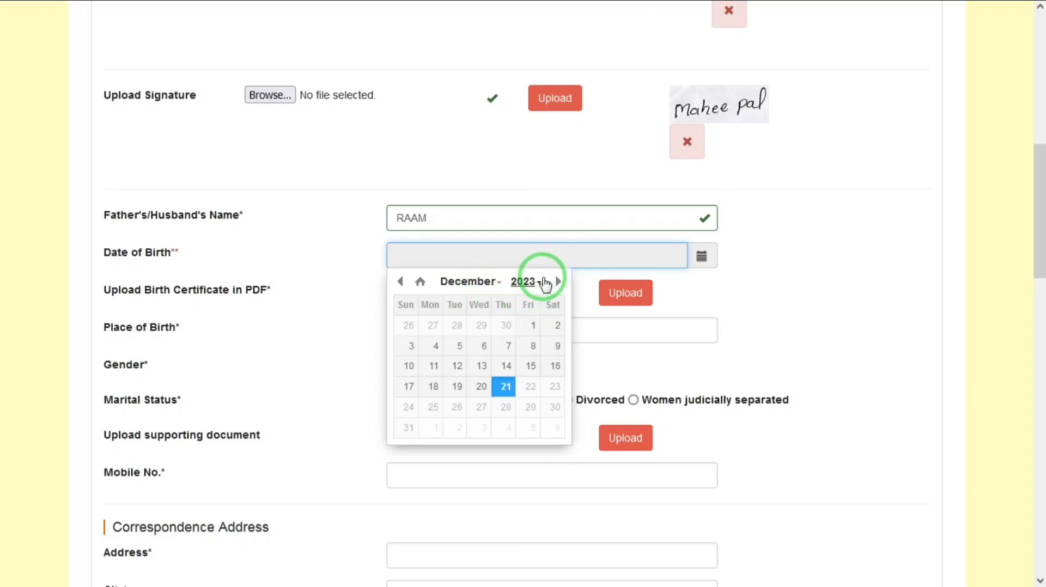
{"action": "left_click", "coordinate": [527, 281]}
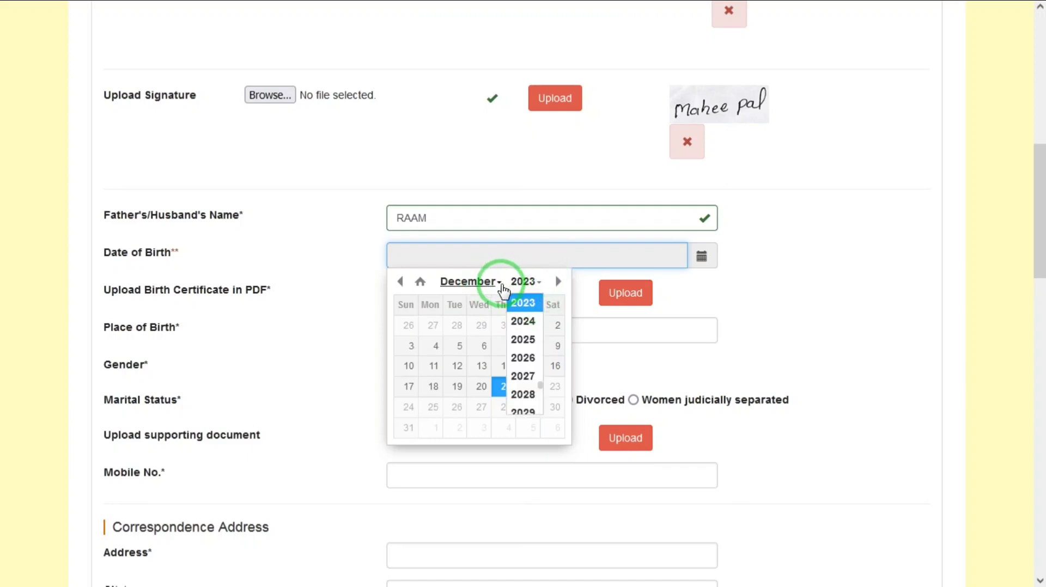
{"action": "left_click", "coordinate": [557, 282]}
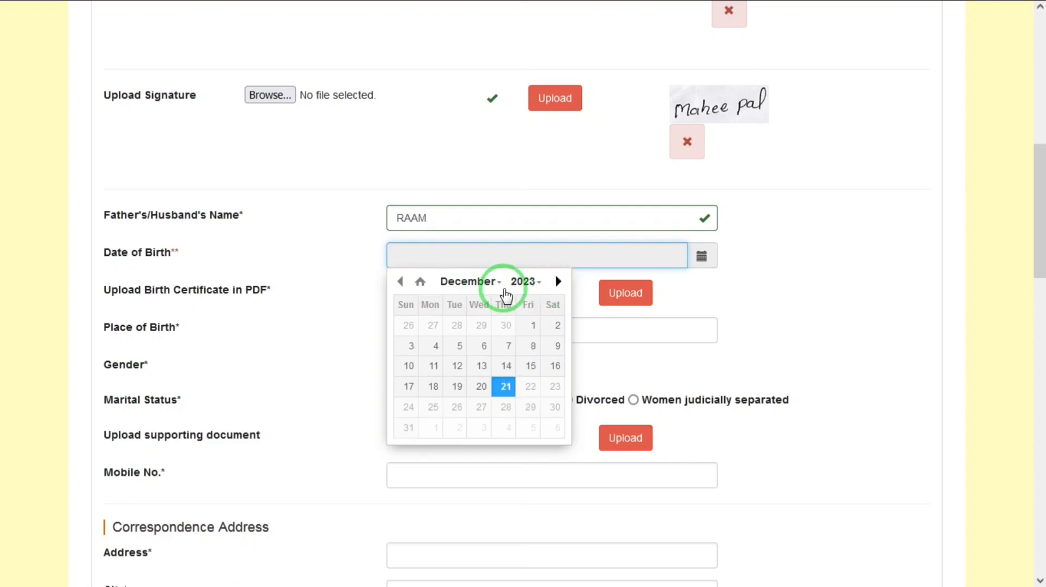
{"action": "left_click", "coordinate": [401, 282]}
{"action": "left_click", "coordinate": [402, 282]}
{"action": "left_click", "coordinate": [403, 284]}
{"action": "left_click", "coordinate": [402, 283]}
{"action": "left_click", "coordinate": [402, 283]}
{"action": "left_click", "coordinate": [403, 283]}
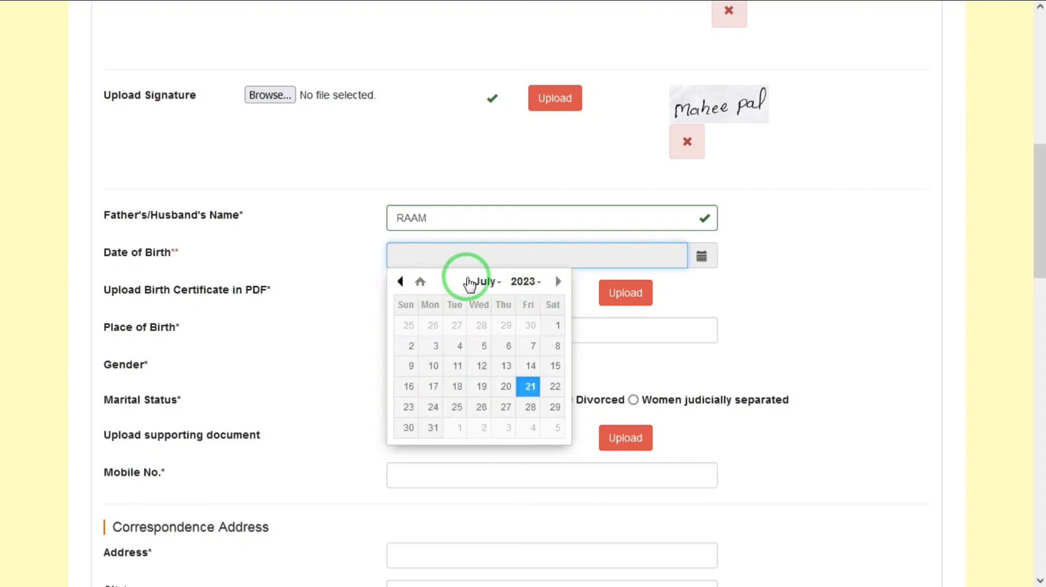
{"action": "left_click", "coordinate": [521, 280]}
{"action": "left_click", "coordinate": [400, 283]}
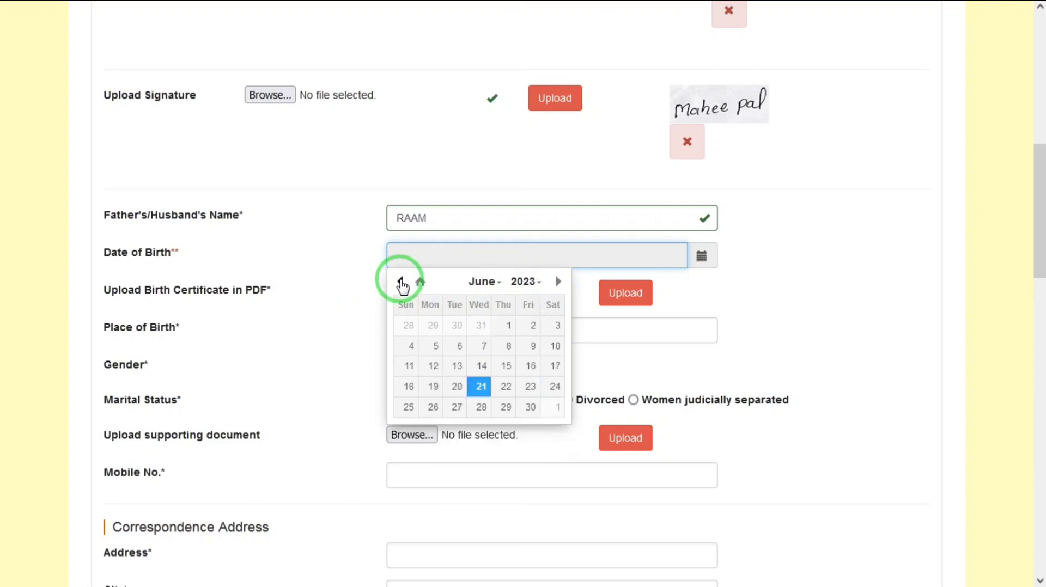
{"action": "left_click", "coordinate": [526, 282]}
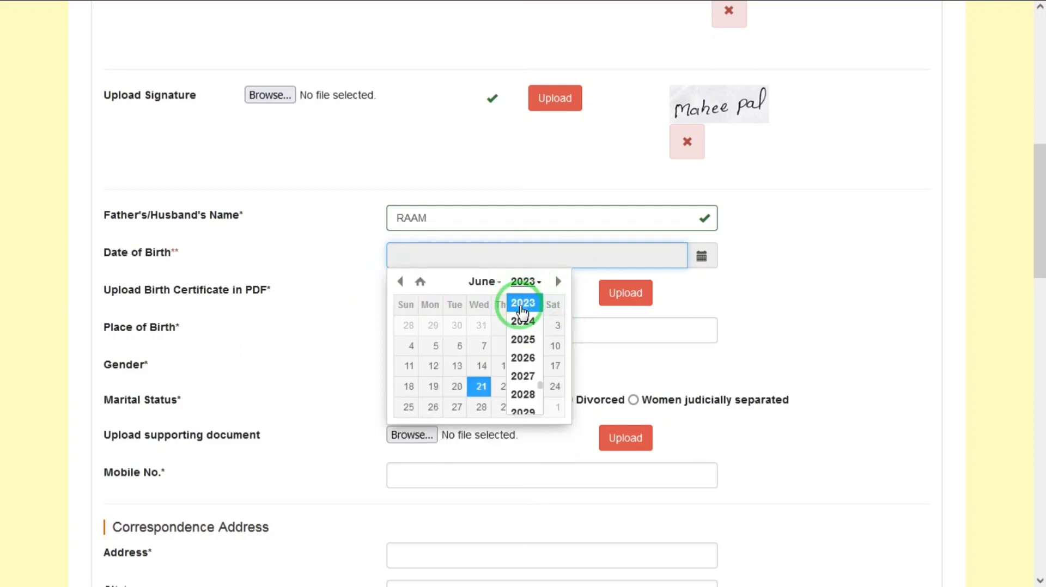
{"action": "left_click", "coordinate": [630, 378]}
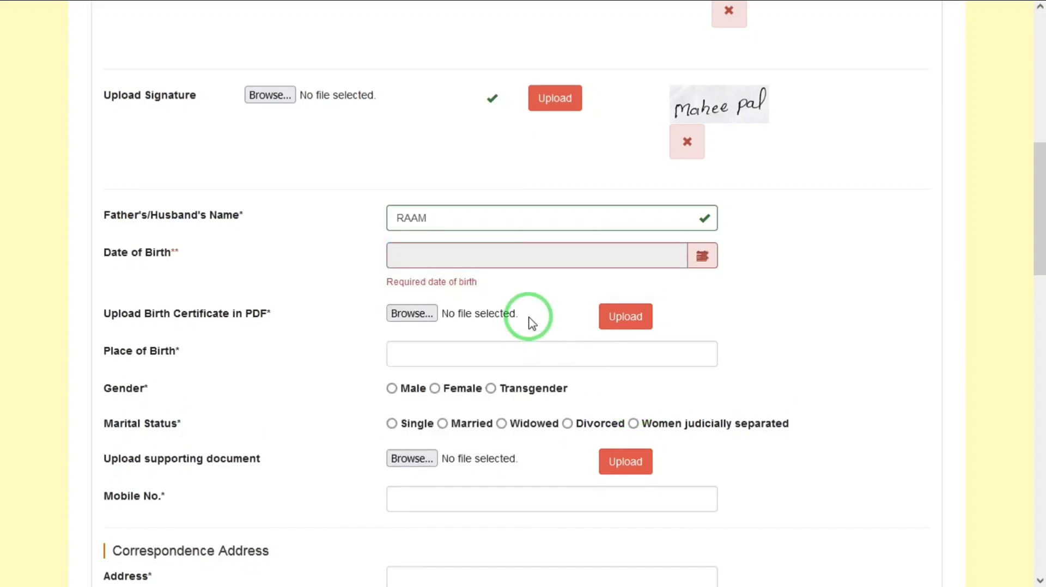
Upload the file 1500.pdf as the birth certificate.
{"action": "left_click", "coordinate": [412, 314]}
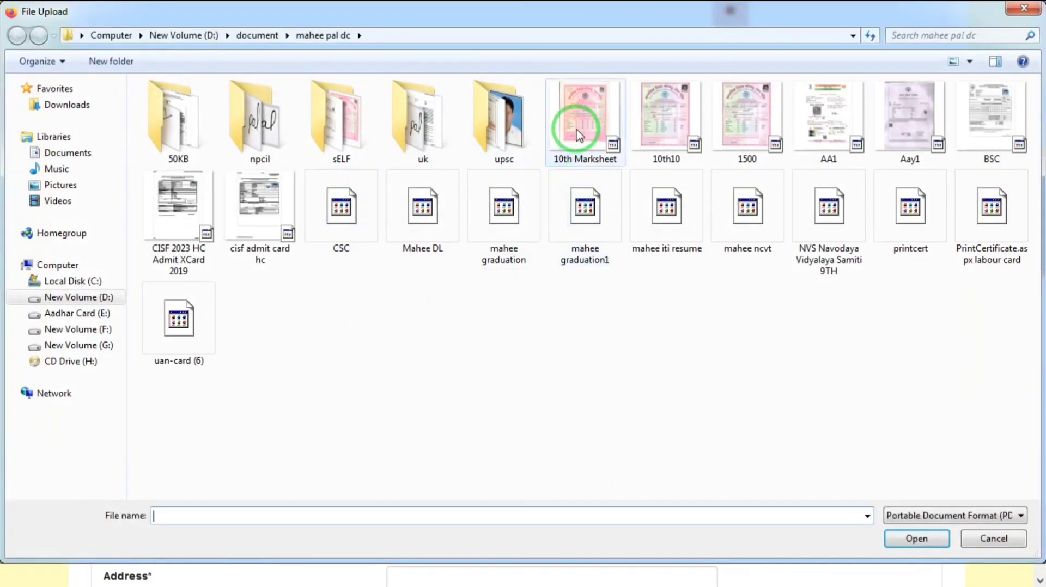
{"action": "double_click", "coordinate": [750, 112]}
{"action": "left_click", "coordinate": [628, 318]}
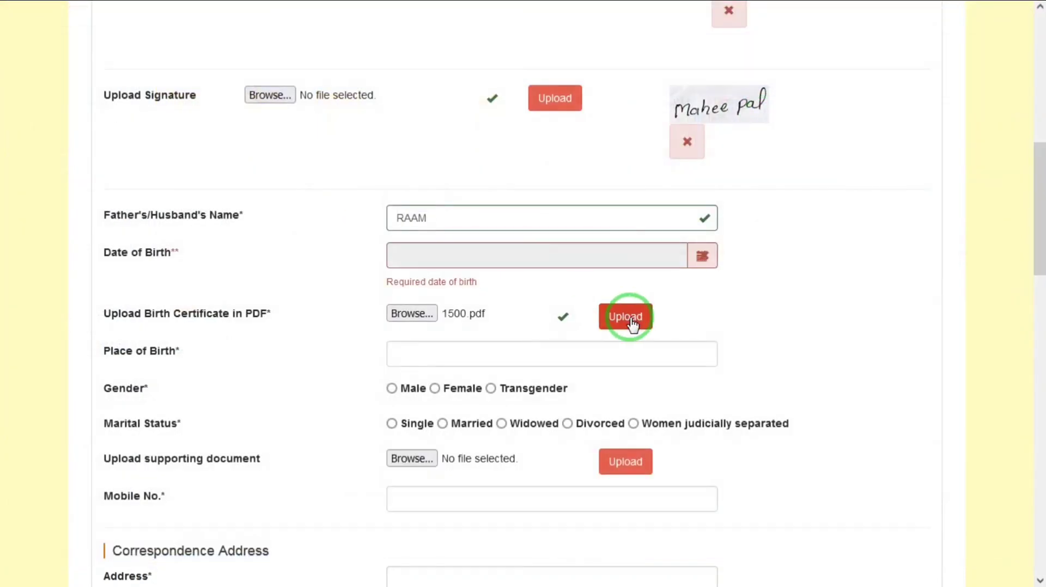
Set the applicant's gender to Male and the marital status to Single.
{"action": "left_click", "coordinate": [464, 361]}
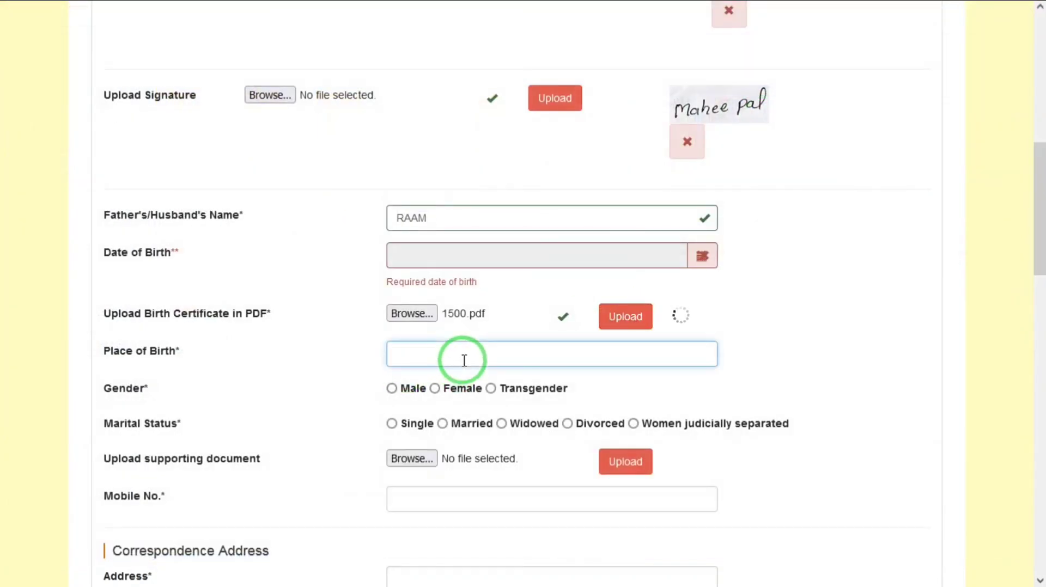
{"action": "left_click", "coordinate": [395, 390]}
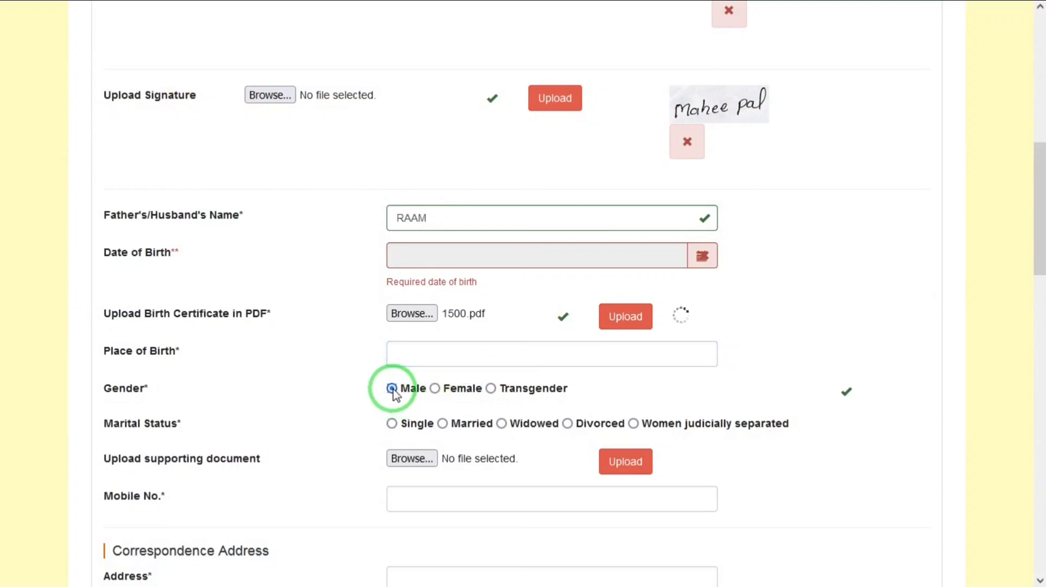
{"action": "left_click", "coordinate": [392, 424]}
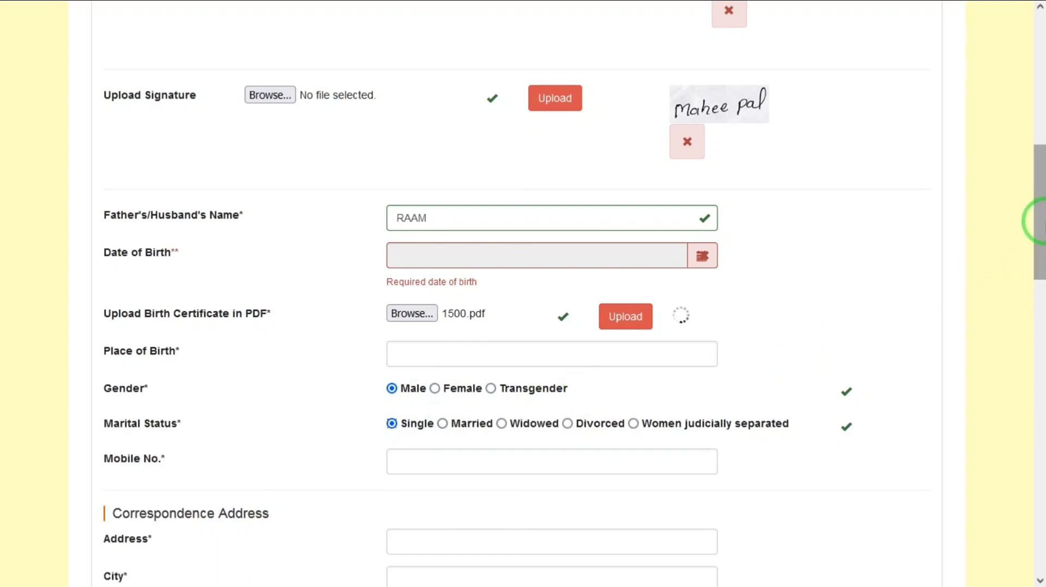
Enter the applicant's house and street address in the Correspondence Address section.
{"action": "left_click_drag", "start_coordinate": [1039, 223], "coordinate": [1042, 297]}
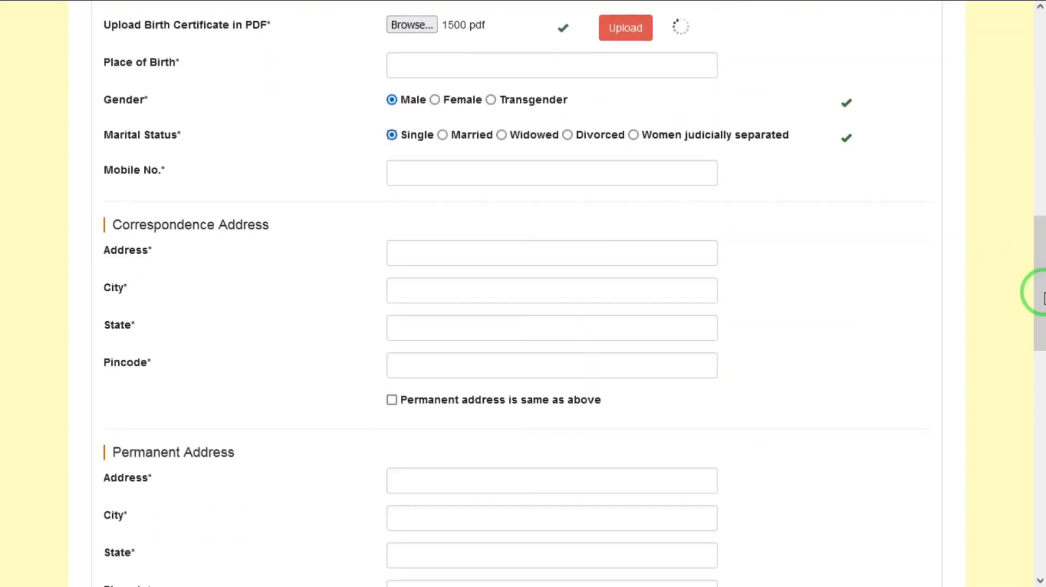
{"action": "left_click", "coordinate": [452, 170]}
{"action": "left_click", "coordinate": [425, 252]}
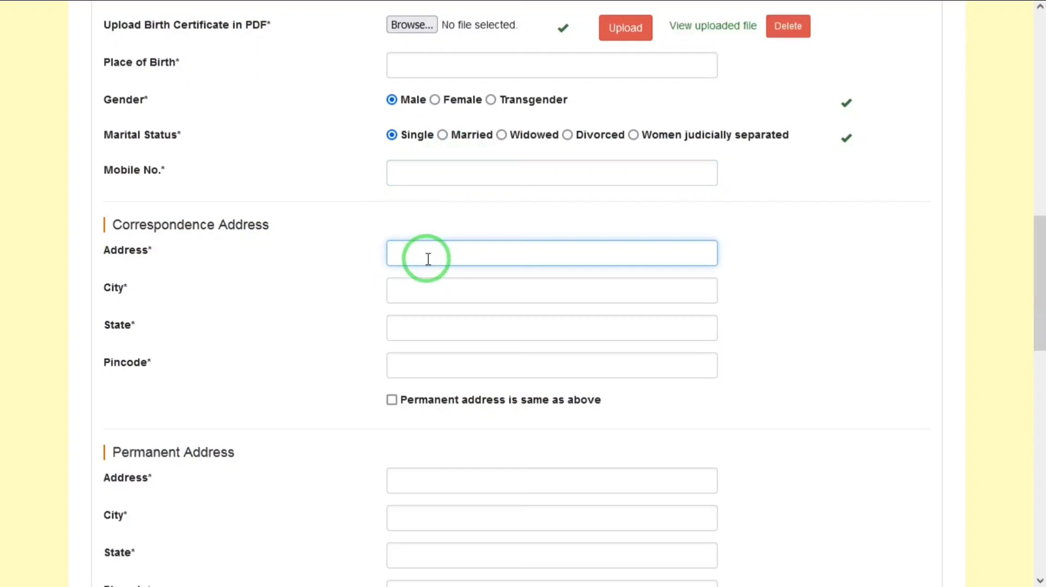
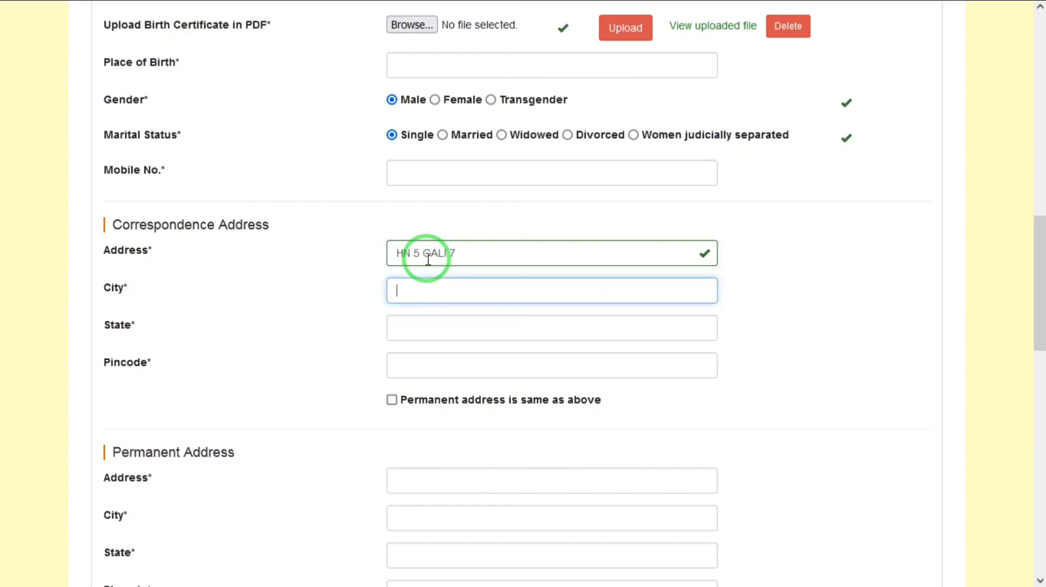
{"action": "left_click", "coordinate": [527, 244]}
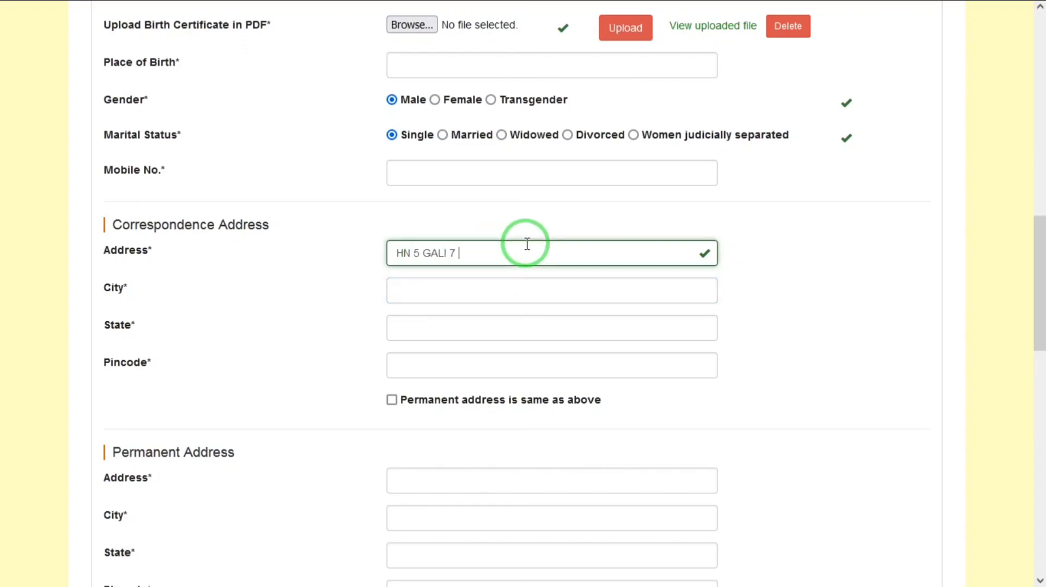
{"action": "key", "text": "Tab"}
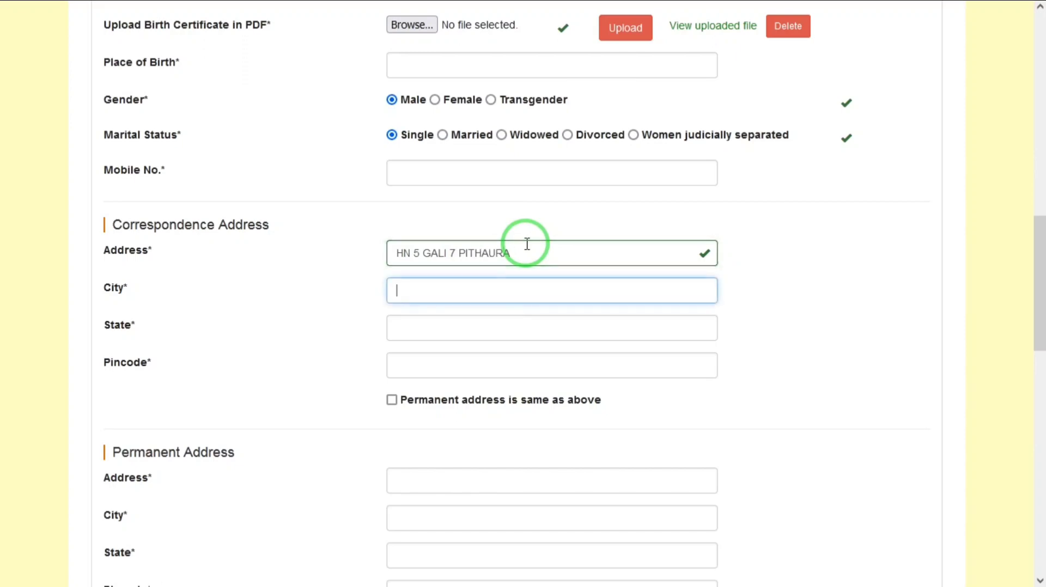
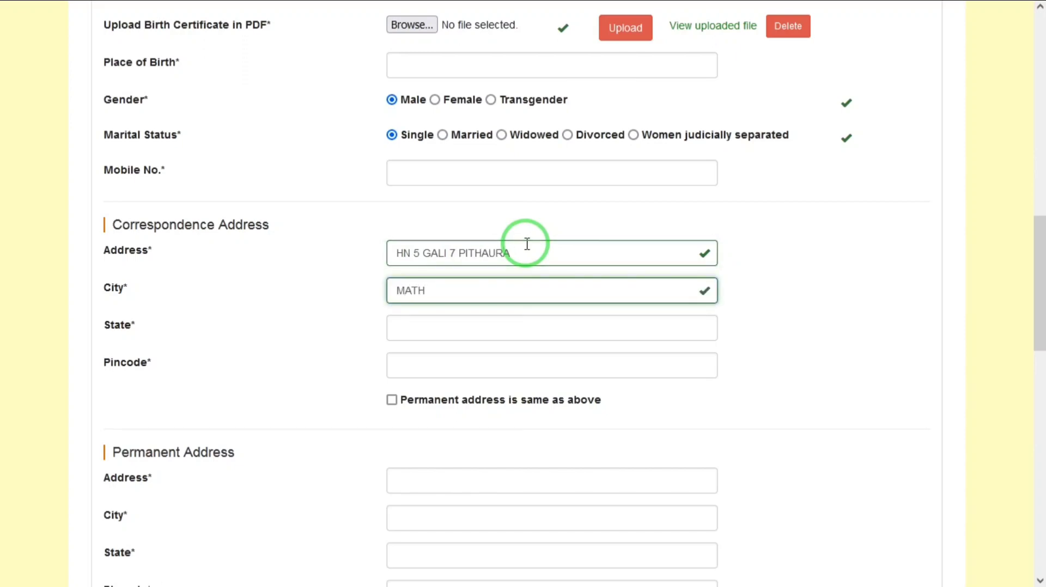
Fill in the city, state and pincode of the applicant's correspondence address.
{"action": "key", "text": "Tab"}
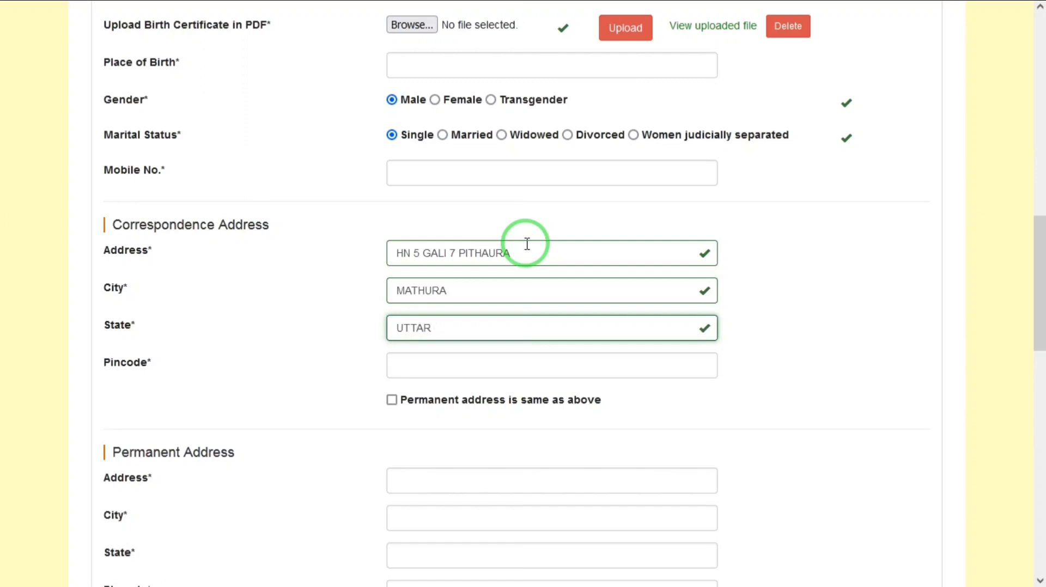
{"action": "key", "text": "Tab"}
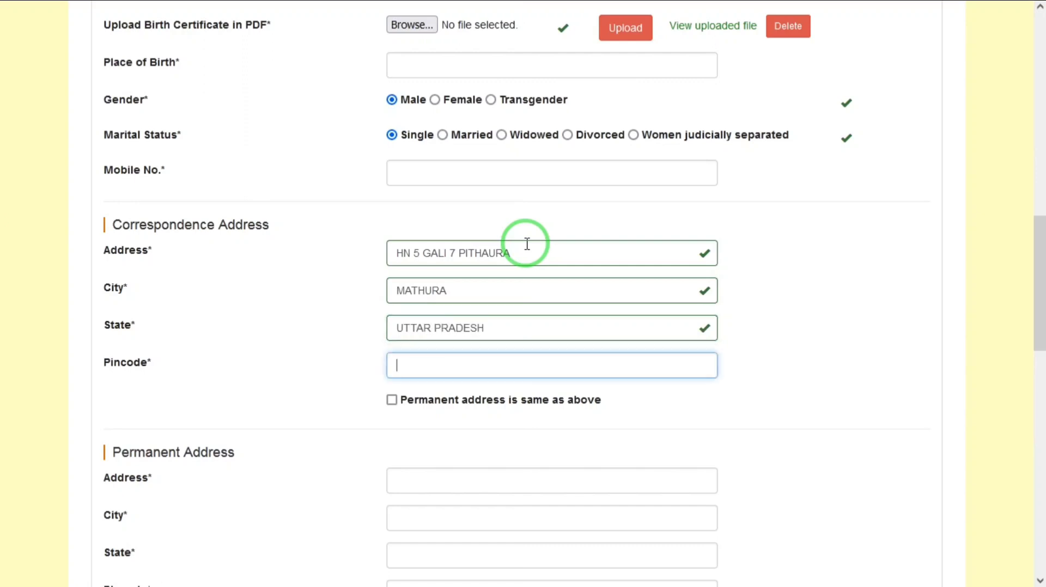
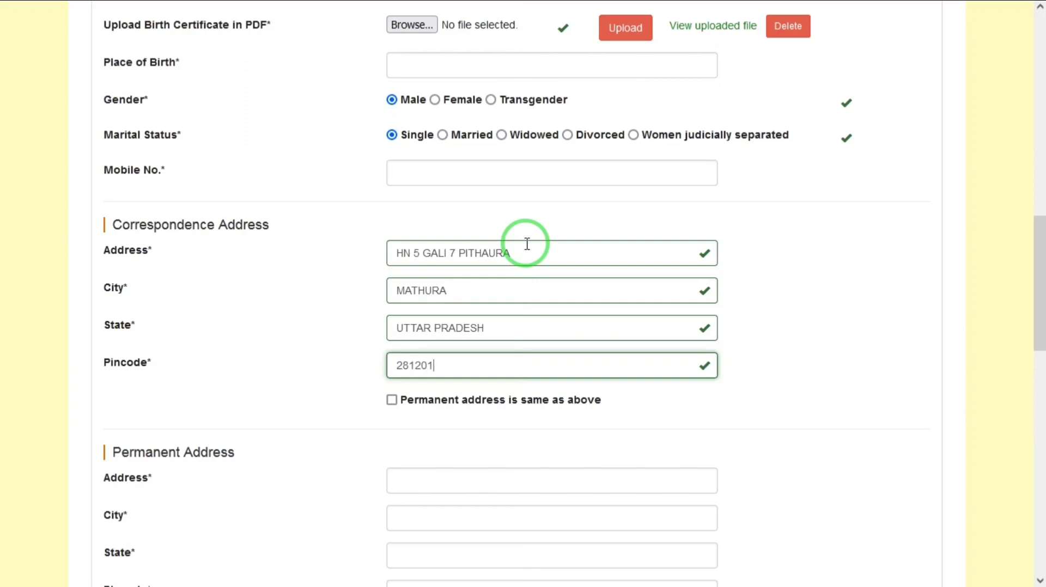
Mark the permanent address as the same as the correspondence address.
{"action": "key", "text": "Tab"}
{"action": "key", "text": "space"}
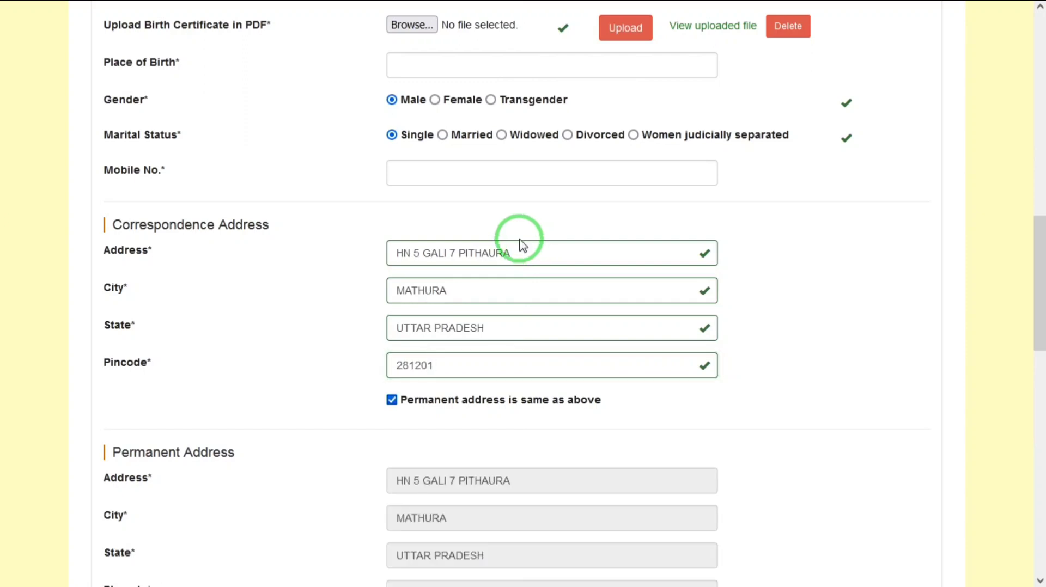
{"action": "left_click", "coordinate": [498, 363]}
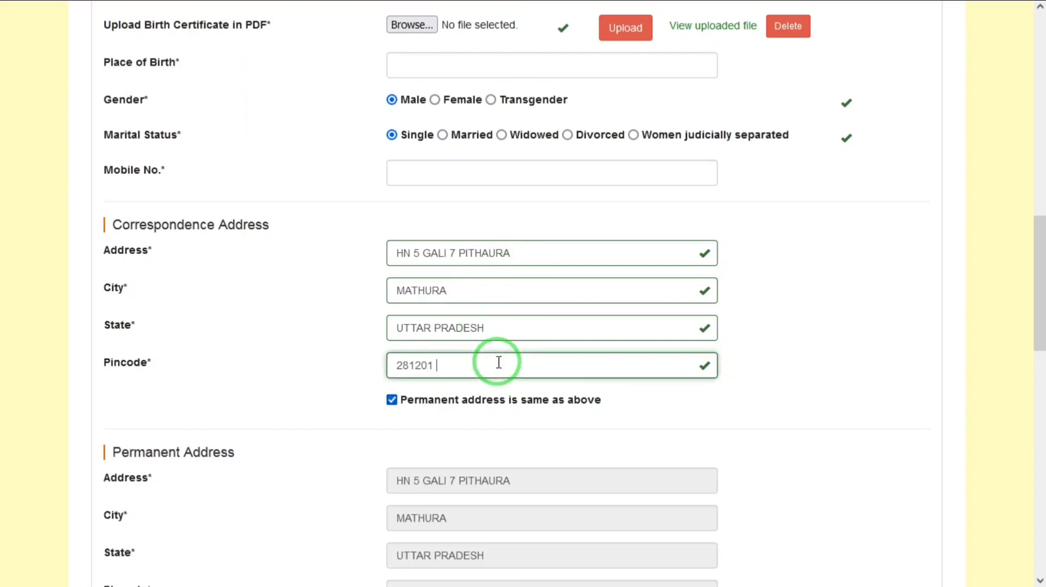
{"action": "key", "text": "Tab"}
{"action": "key", "text": "space"}
{"action": "key", "text": "space"}
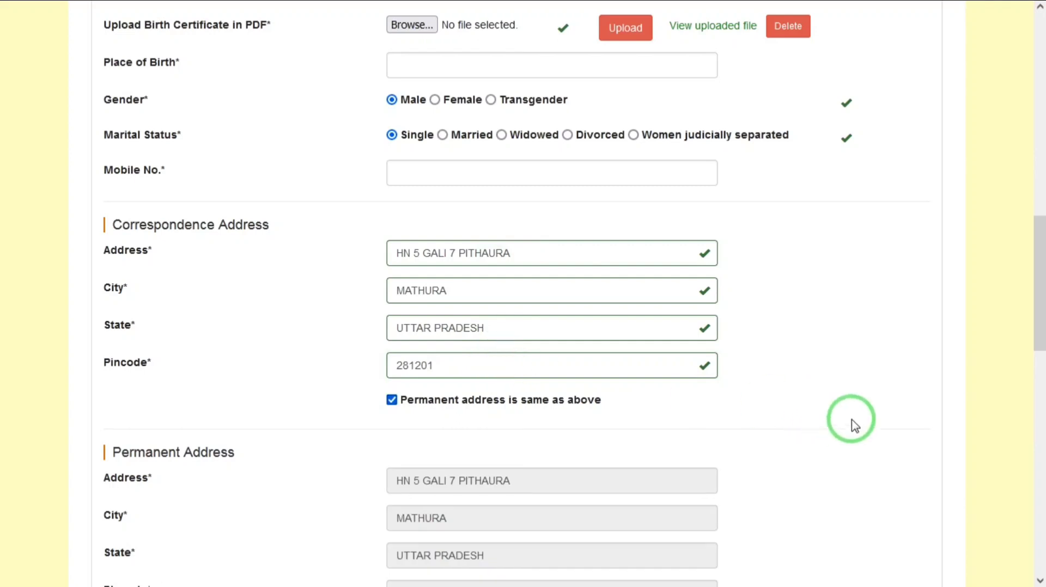
Enter INDIAN as the nationality and UTTAR PRADESH as the state the applicant belongs to.
{"action": "left_click_drag", "start_coordinate": [1034, 376], "coordinate": [1034, 416]}
{"action": "left_click", "coordinate": [523, 311]}
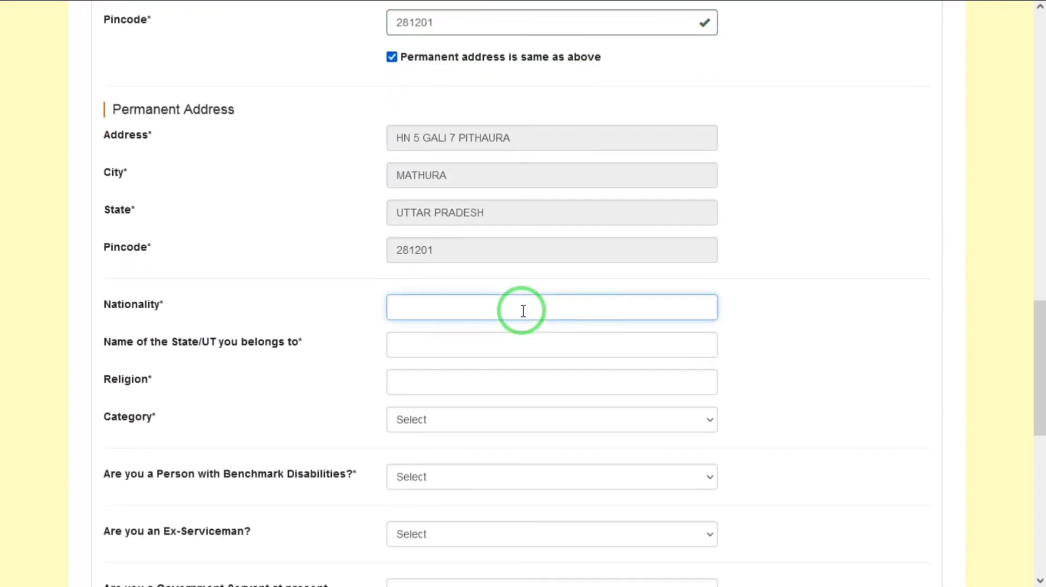
{"action": "type", "text": "INDIAN"}
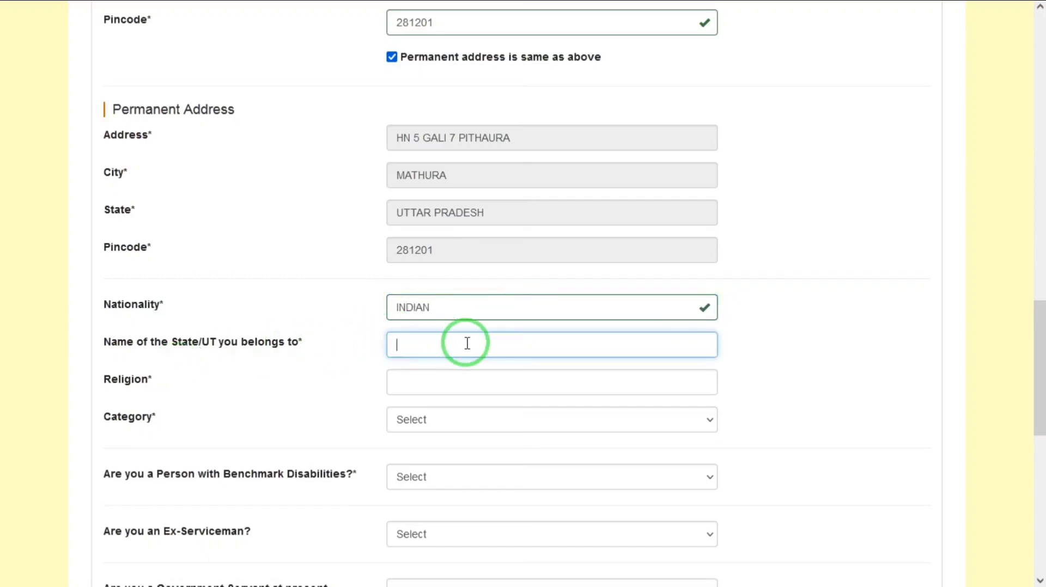
{"action": "type", "text": "UTTAR"}
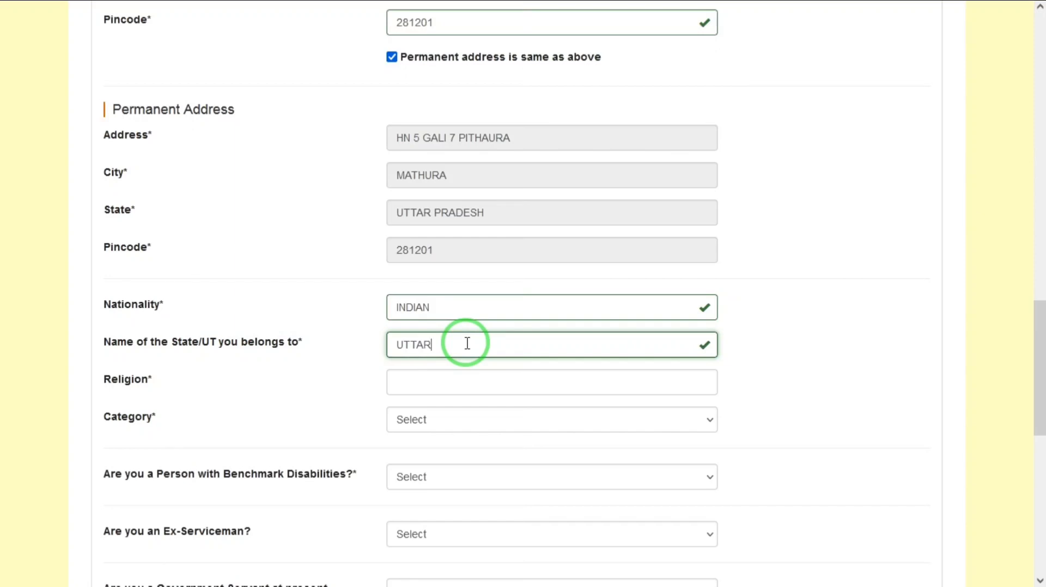
{"action": "type", "text": " PRADESG"}
{"action": "key", "text": "BackSpace"}
{"action": "type", "text": "H"}
{"action": "key", "text": "Tab"}
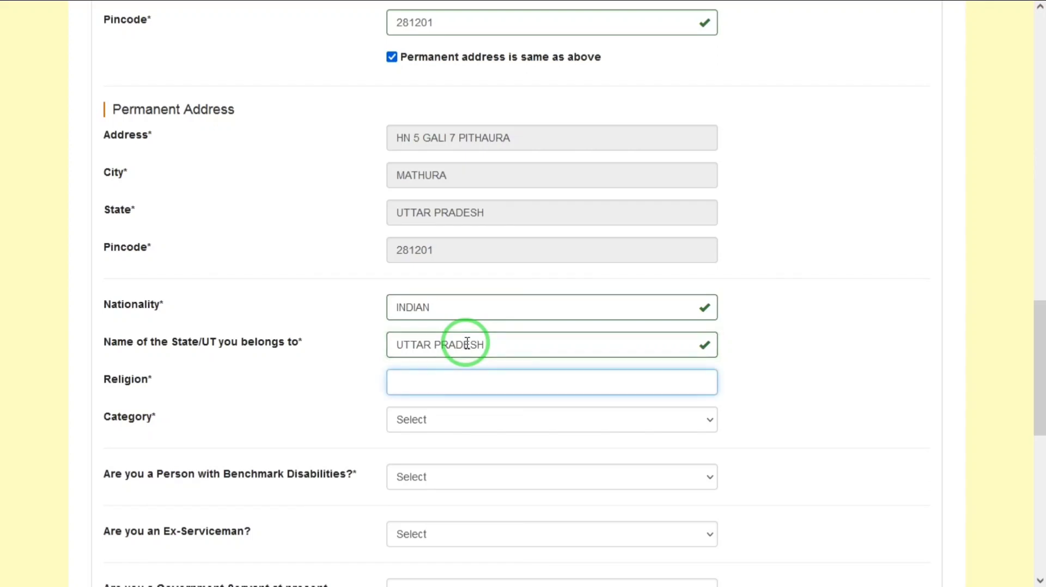
Enter HINDU as the religion and set the category to SC.
{"action": "type", "text": "HINDU"}
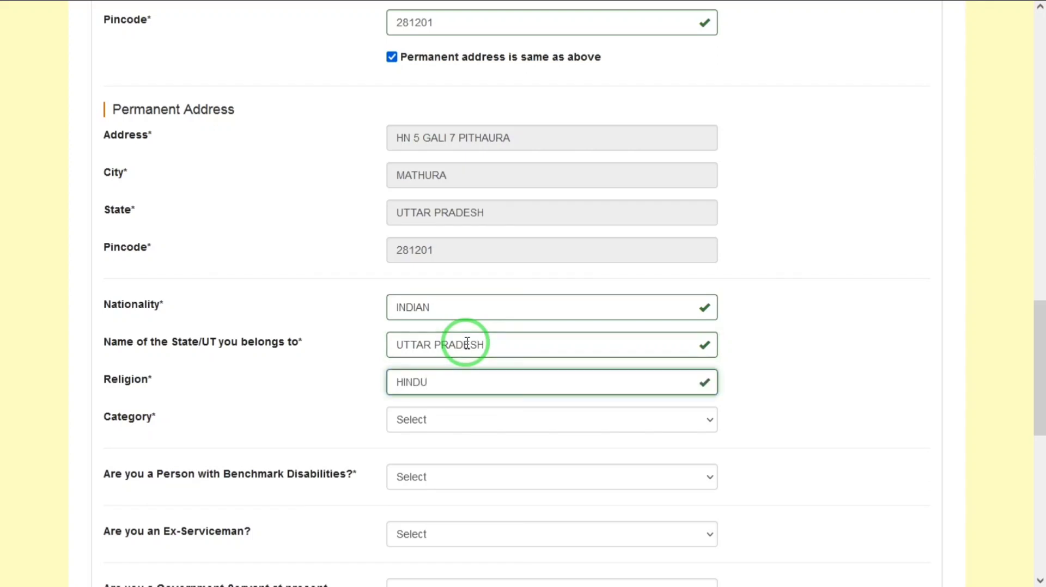
{"action": "key", "text": "Tab"}
{"action": "left_click", "coordinate": [430, 427]}
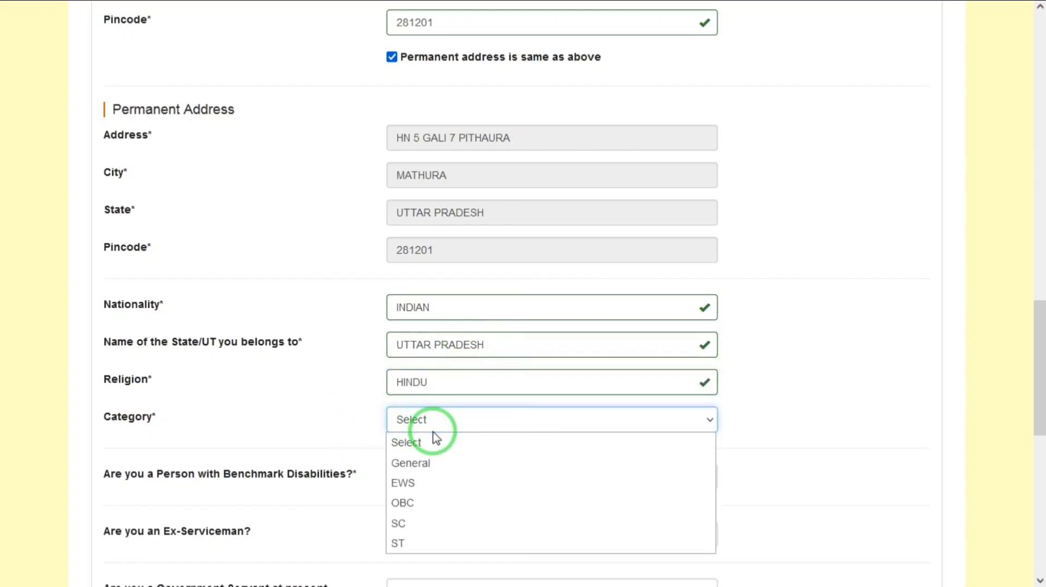
{"action": "left_click", "coordinate": [420, 521]}
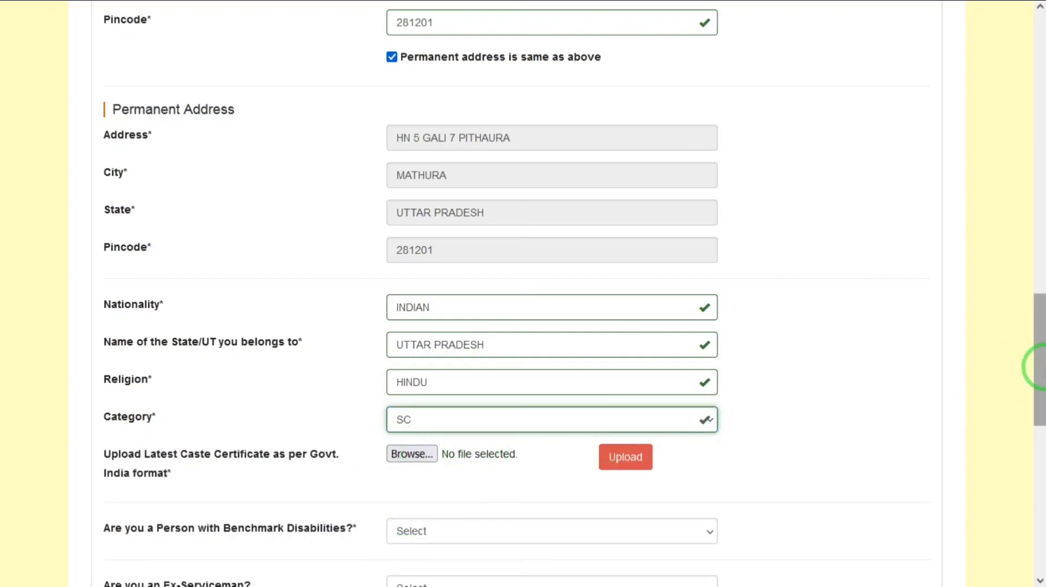
Answer No to the question about being a Person with Benchmark Disabilities.
{"action": "left_click_drag", "start_coordinate": [1037, 367], "coordinate": [1034, 440]}
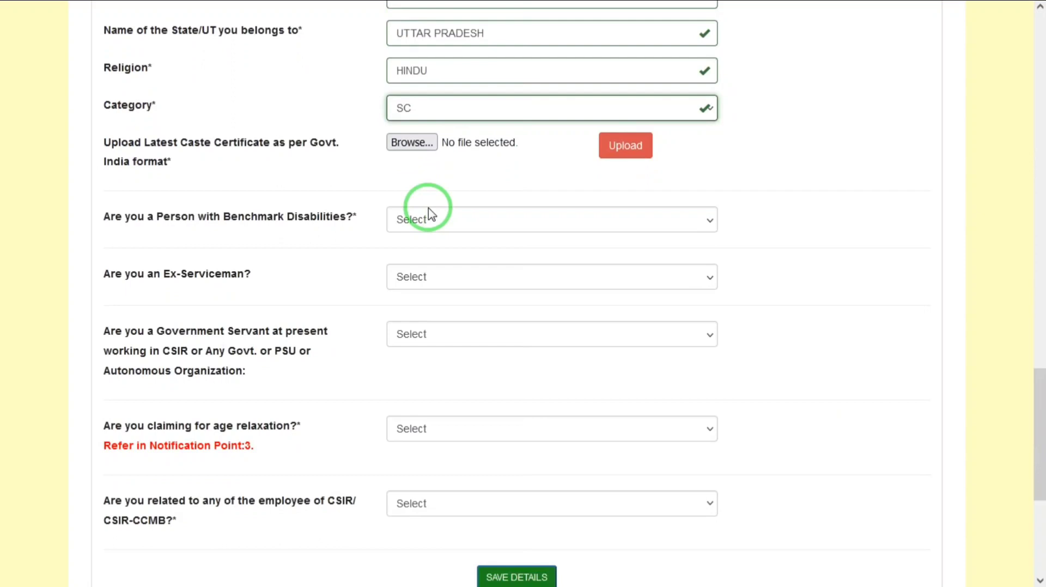
{"action": "left_click", "coordinate": [401, 224]}
{"action": "left_click", "coordinate": [419, 284]}
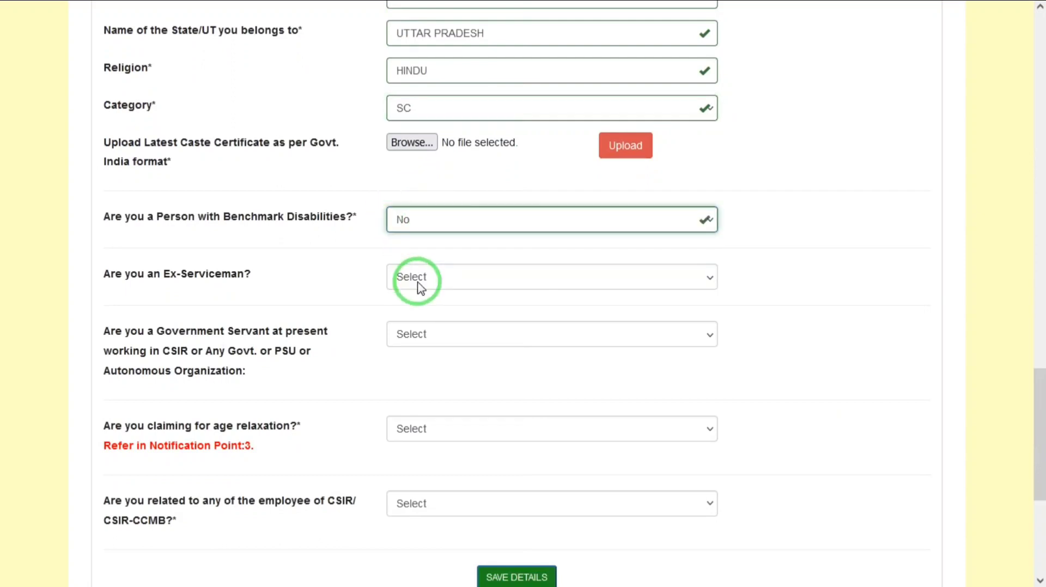
Answer No to the questions about being an Ex-Serviceman and being a Government Servant at present.
{"action": "left_click", "coordinate": [420, 283]}
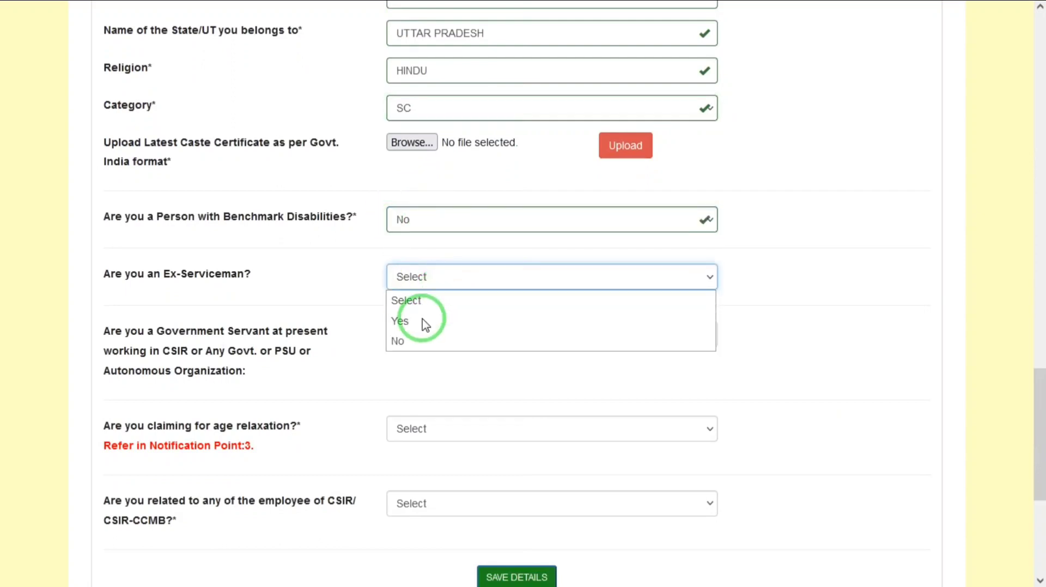
{"action": "left_click", "coordinate": [413, 343]}
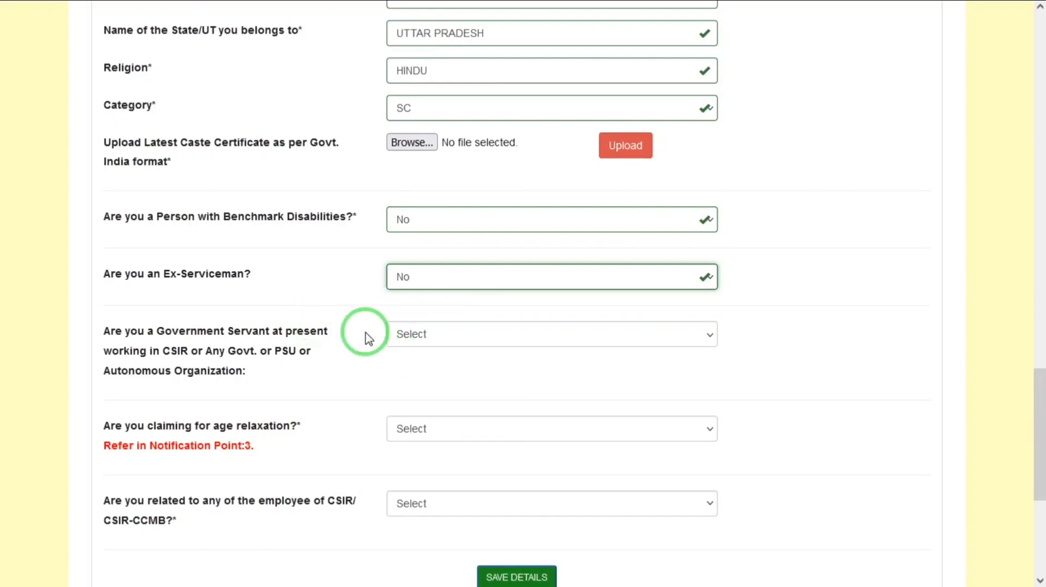
{"action": "left_click", "coordinate": [424, 342]}
{"action": "left_click", "coordinate": [415, 398]}
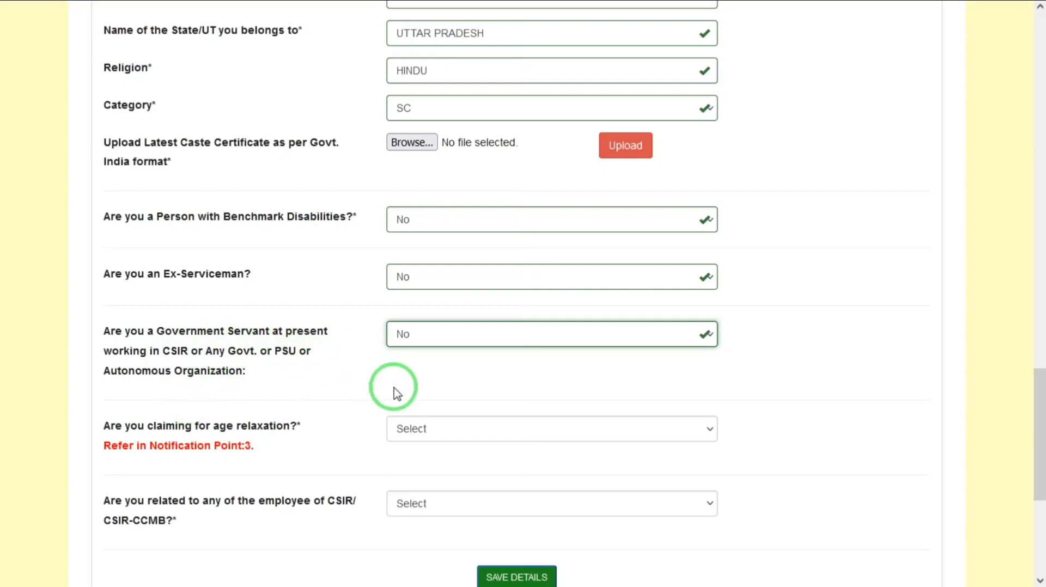
Answer No to claiming age relaxation and being related to a CSIR/CSIR-CCMB employee, and save the personal details.
{"action": "scroll", "coordinate": [1038, 443], "scroll_direction": "down", "scroll_amount": 3}
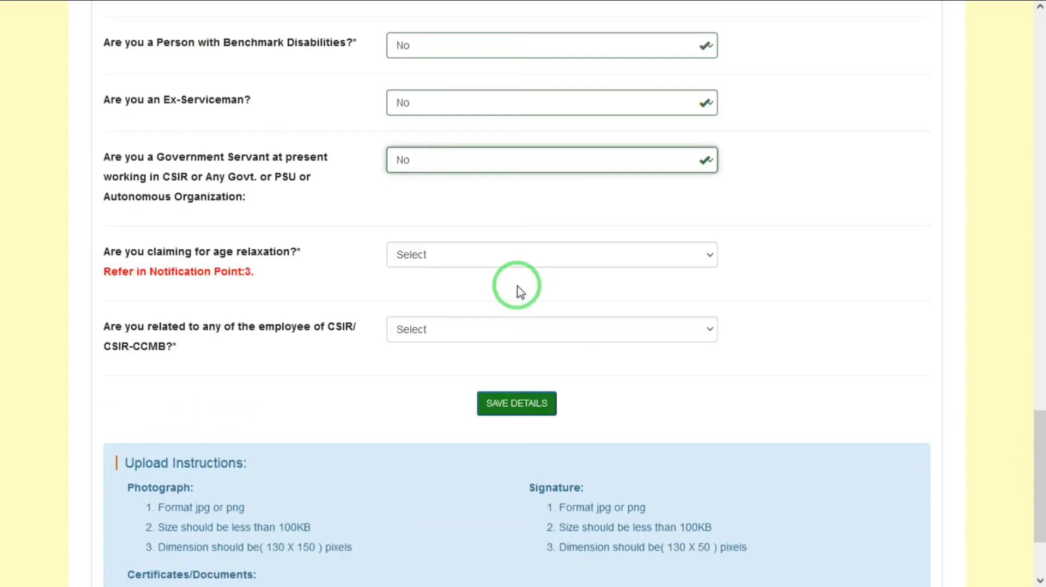
{"action": "left_click", "coordinate": [430, 256]}
{"action": "left_click", "coordinate": [406, 318]}
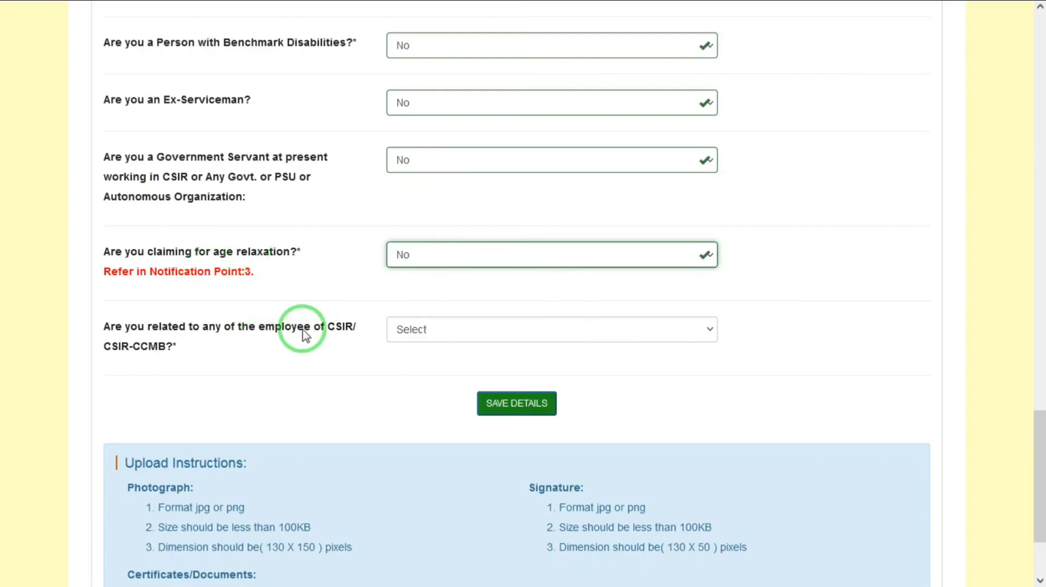
{"action": "left_click", "coordinate": [451, 331]}
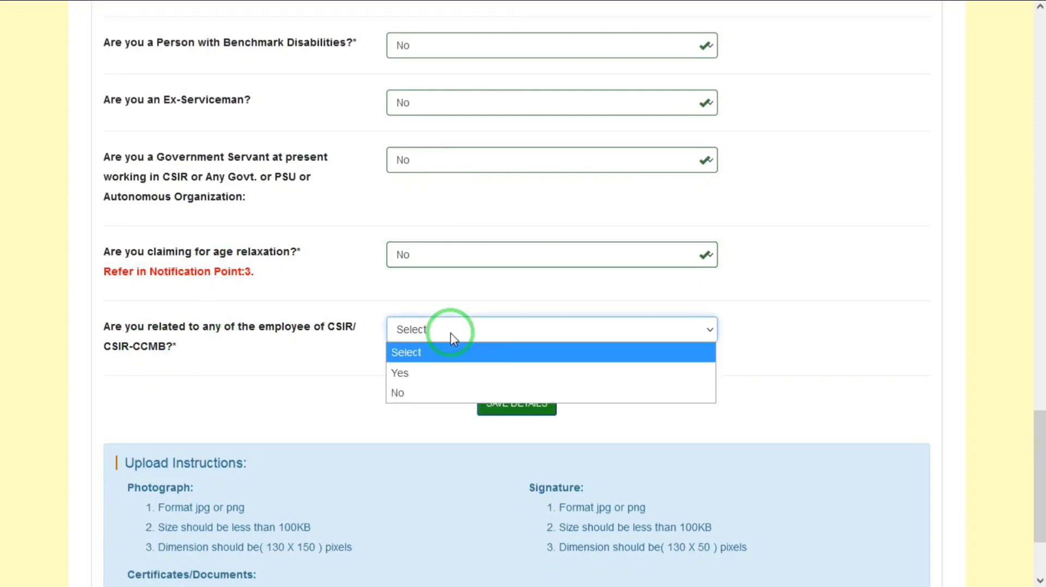
{"action": "left_click", "coordinate": [406, 398]}
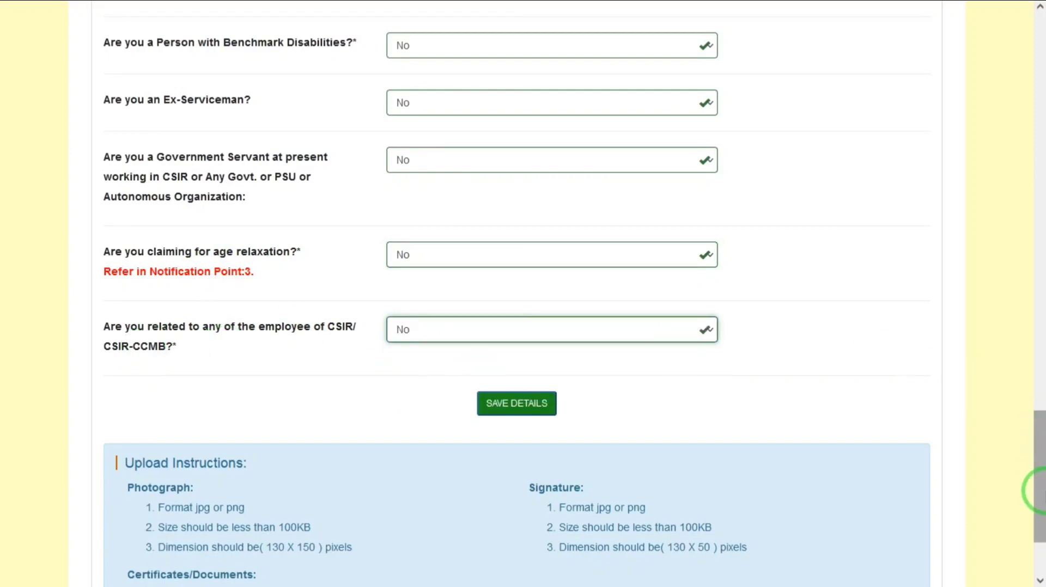
{"action": "left_click_drag", "start_coordinate": [1036, 489], "coordinate": [1037, 518]}
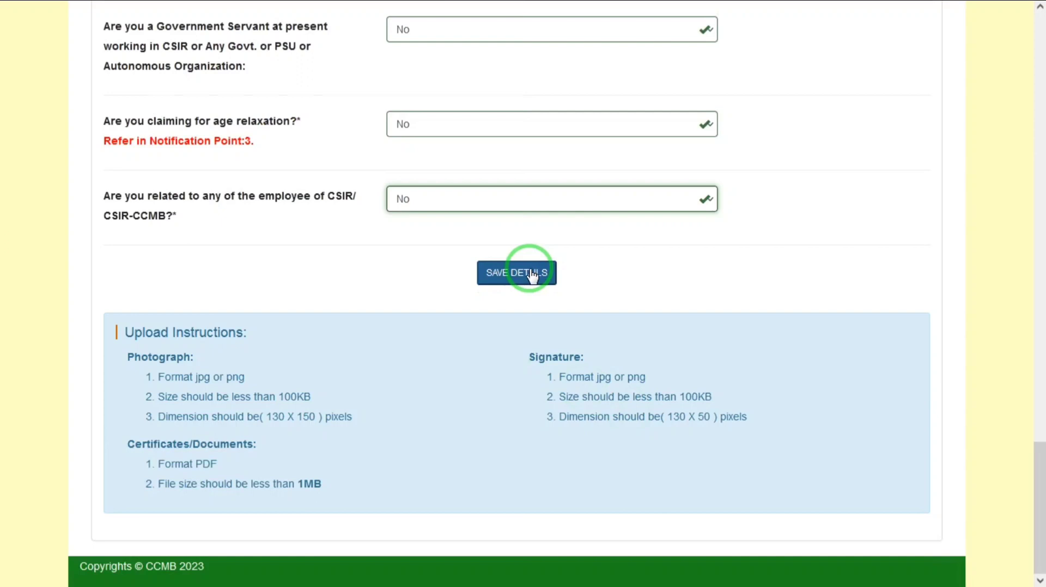
{"action": "left_click", "coordinate": [531, 275]}
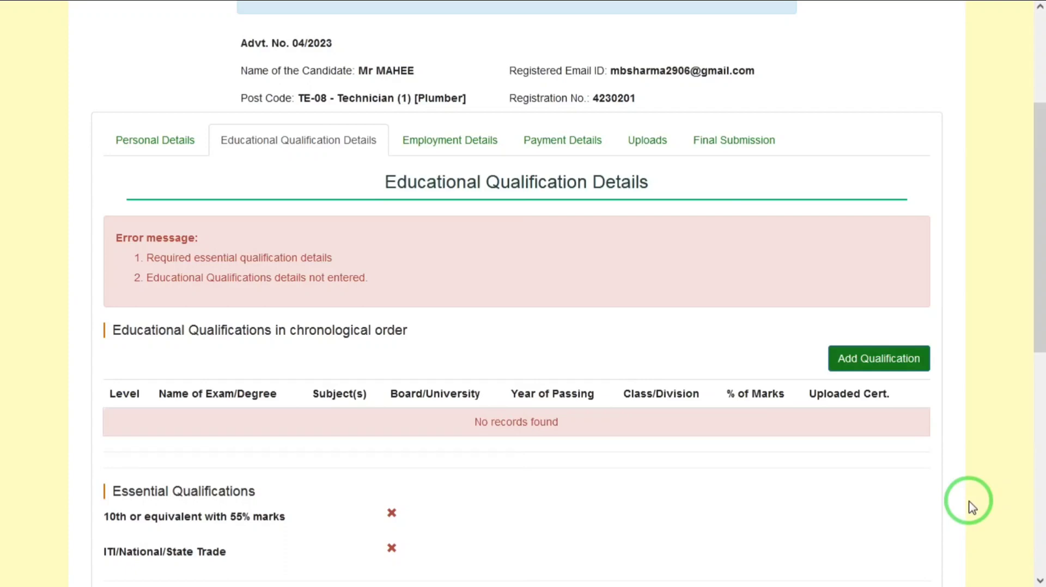
Add an educational qualification with level 10th or Equivalent, exam name 10 and subject hindi.
{"action": "left_click_drag", "start_coordinate": [1039, 175], "coordinate": [1037, 205]}
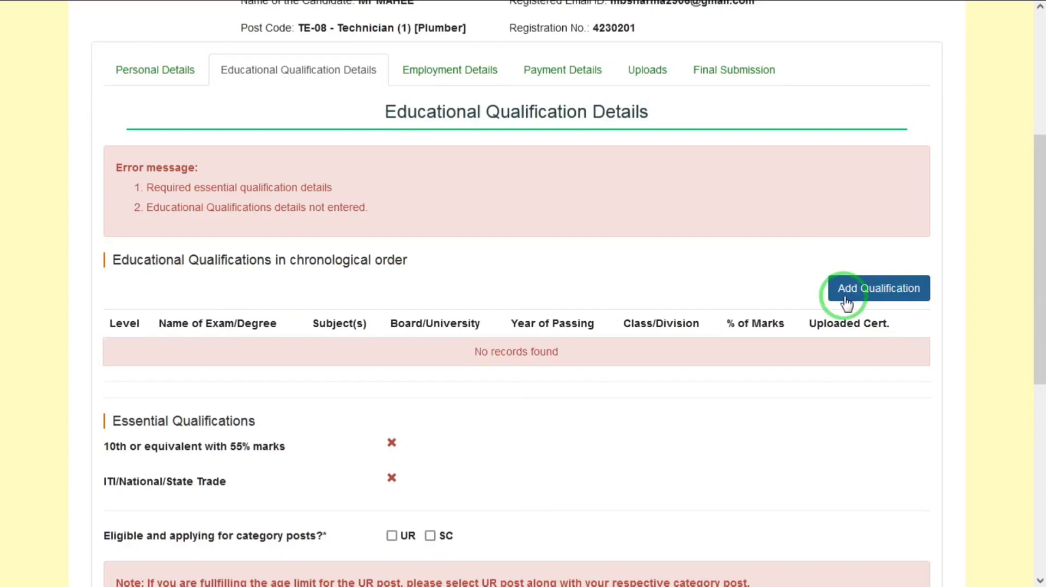
{"action": "left_click", "coordinate": [882, 297]}
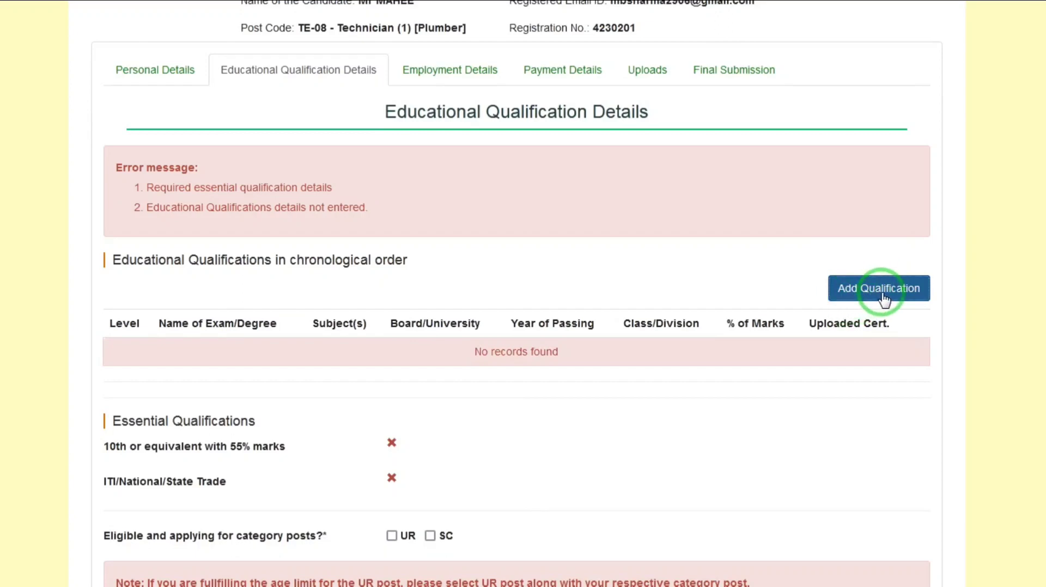
{"action": "left_click", "coordinate": [526, 98]}
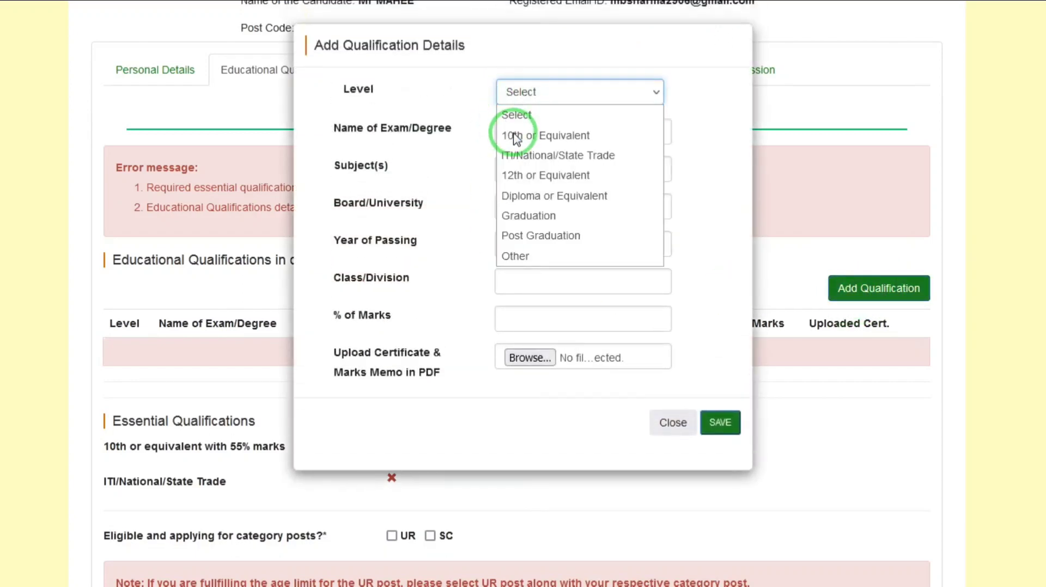
{"action": "left_click", "coordinate": [518, 133]}
{"action": "left_click", "coordinate": [546, 131]}
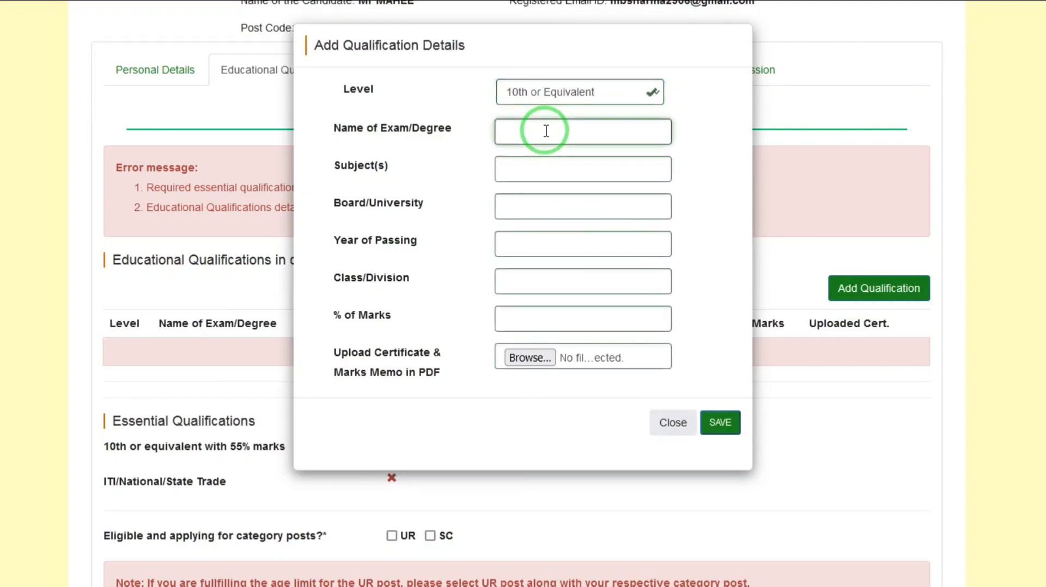
{"action": "type", "text": "10"}
{"action": "key", "text": "Tab"}
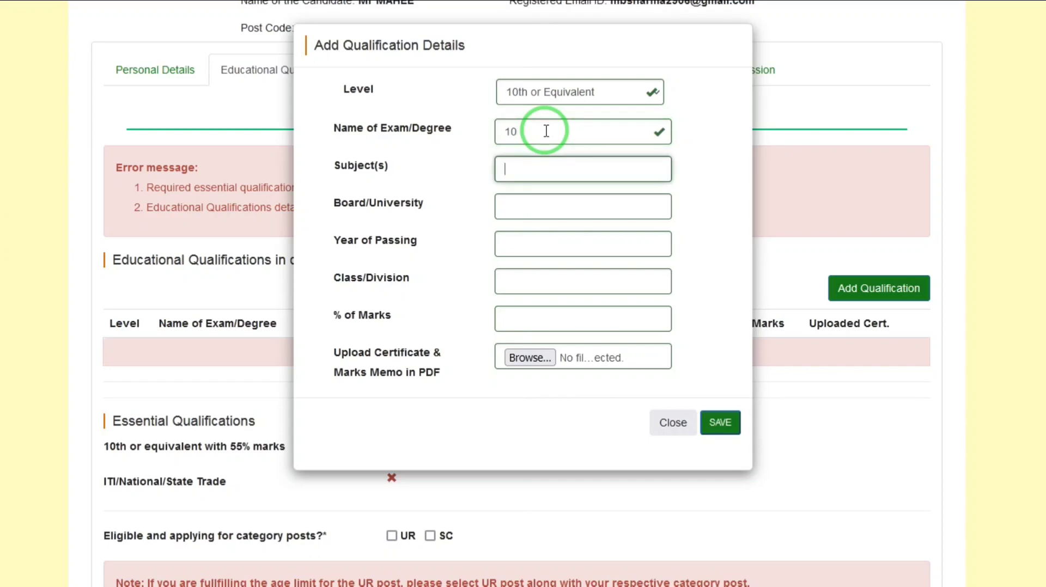
{"action": "type", "text": "hindi"}
{"action": "key", "text": "Tab"}
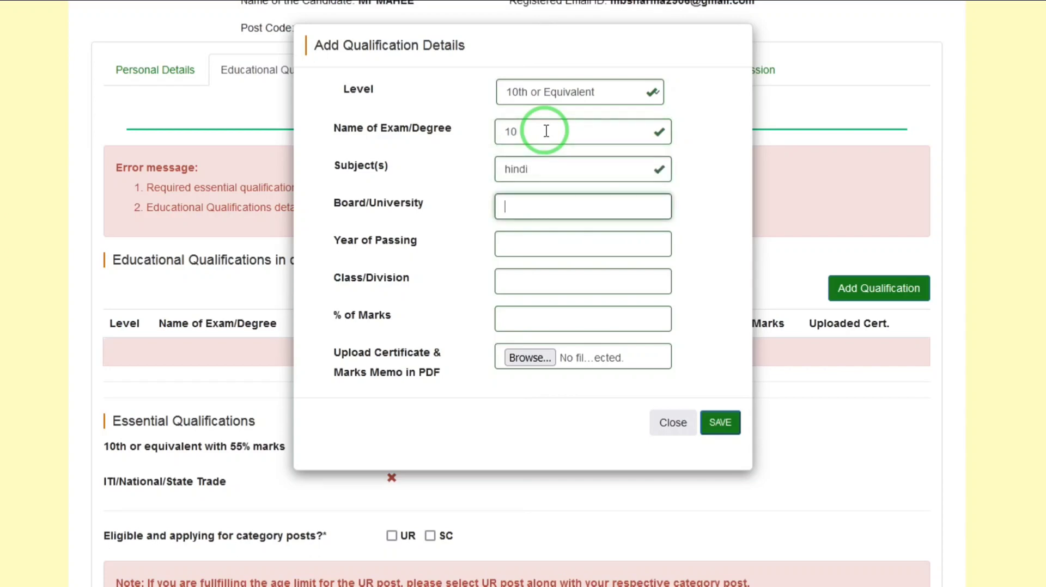
Enter UP BOARD as the board and 2015 as the year of passing for the 10th qualification.
{"action": "type", "text": "UP BOARD"}
{"action": "key", "text": "Tab"}
{"action": "type", "text": "20"}
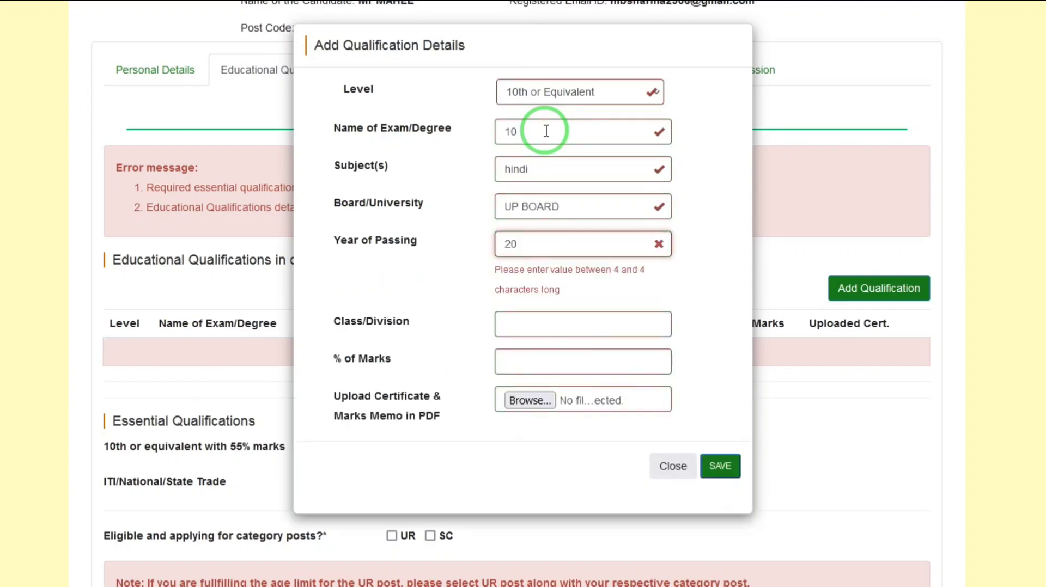
{"action": "type", "text": "15"}
{"action": "key", "text": "Tab"}
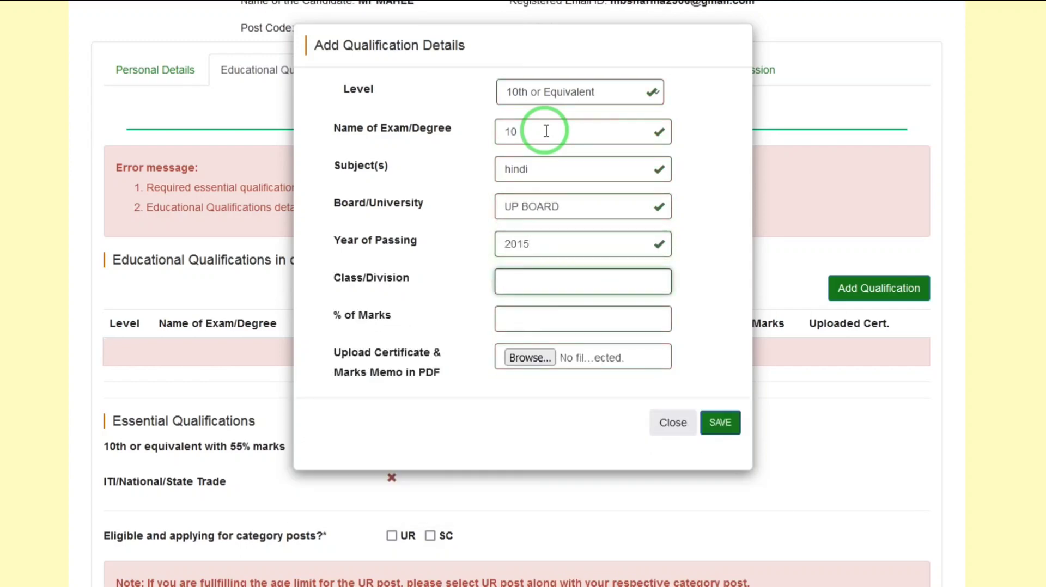
Set the 10th qualification's class to 1 and marks to 98 percent, and attach 1500.pdf as its certificate.
{"action": "type", "text": "1"}
{"action": "key", "text": "Tab"}
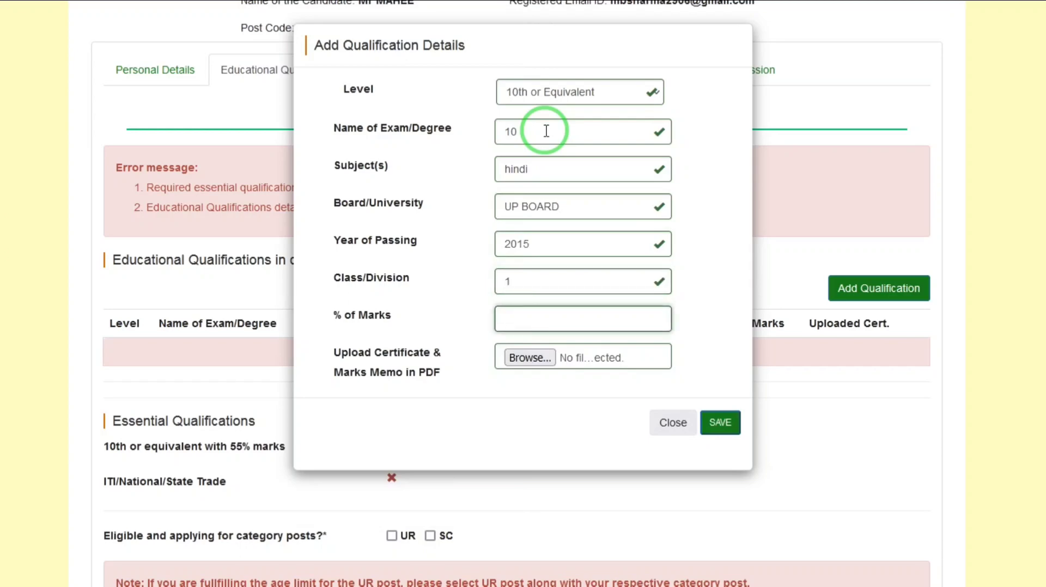
{"action": "type", "text": "68"}
{"action": "key", "text": "Tab"}
{"action": "key", "text": "Return"}
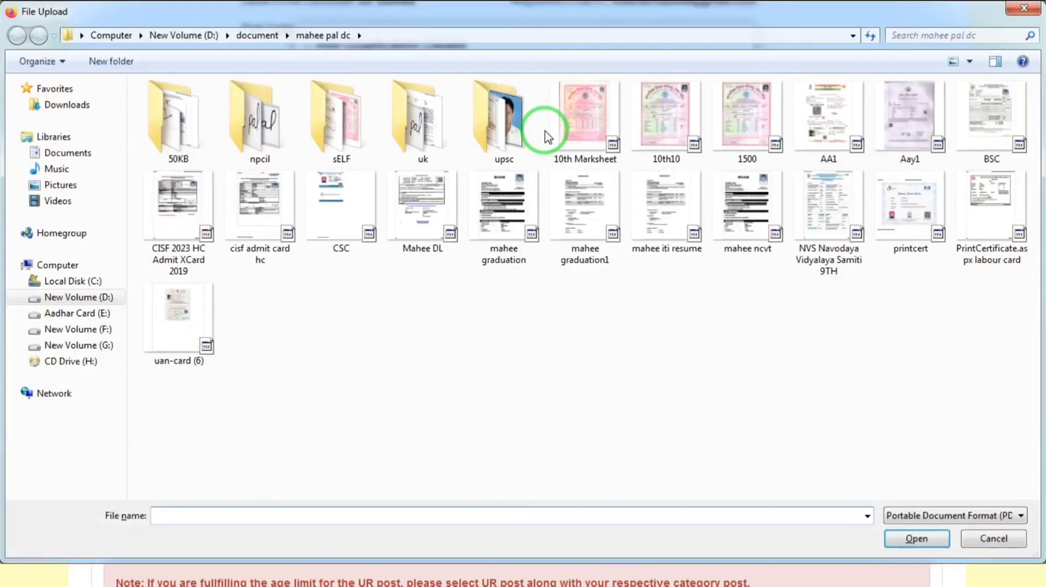
{"action": "double_click", "coordinate": [747, 116]}
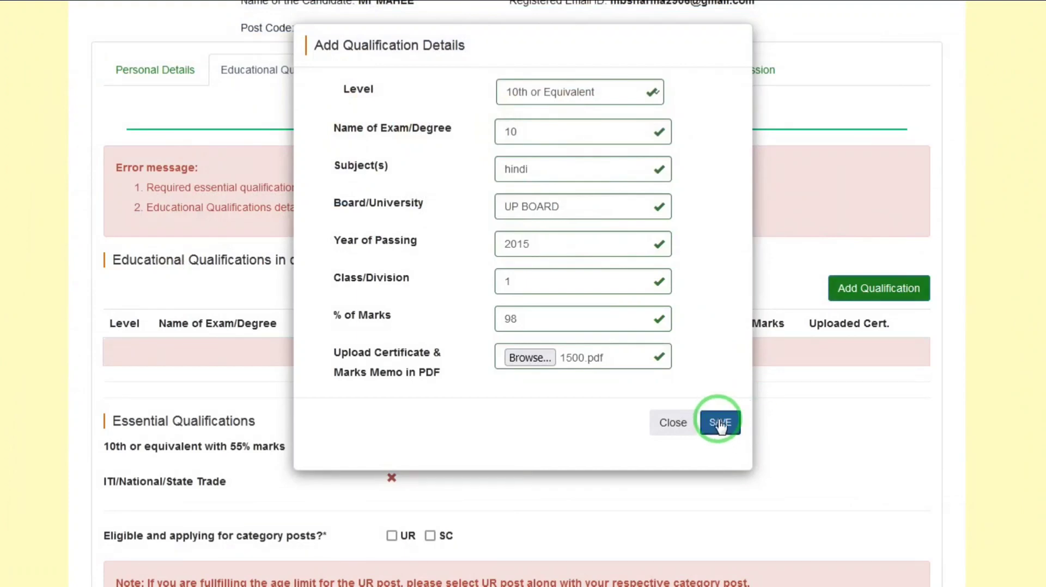
Save the 10th qualification entry.
{"action": "left_click", "coordinate": [719, 425]}
{"action": "left_click", "coordinate": [572, 53]}
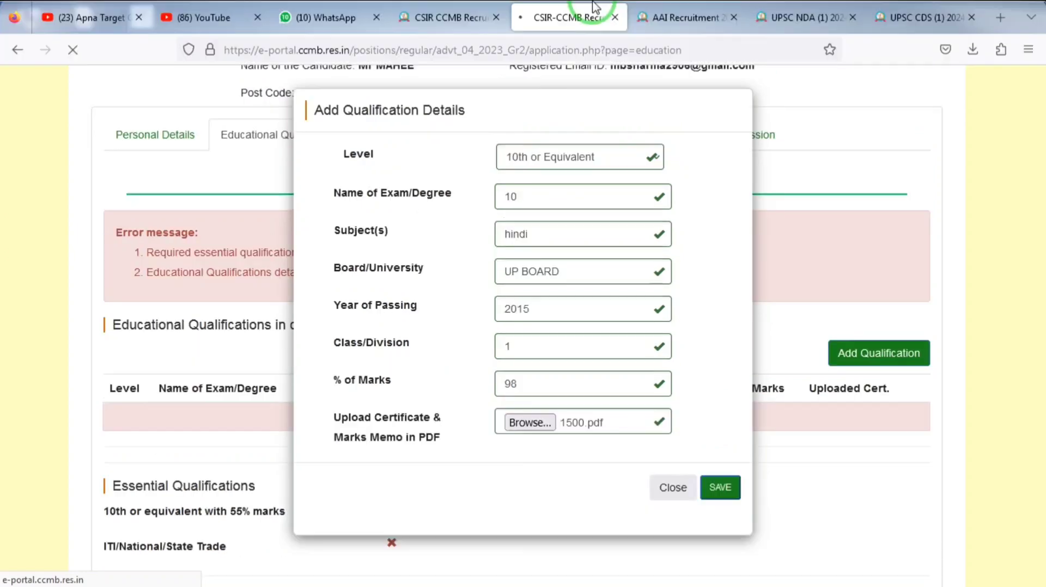
{"action": "left_click", "coordinate": [720, 423]}
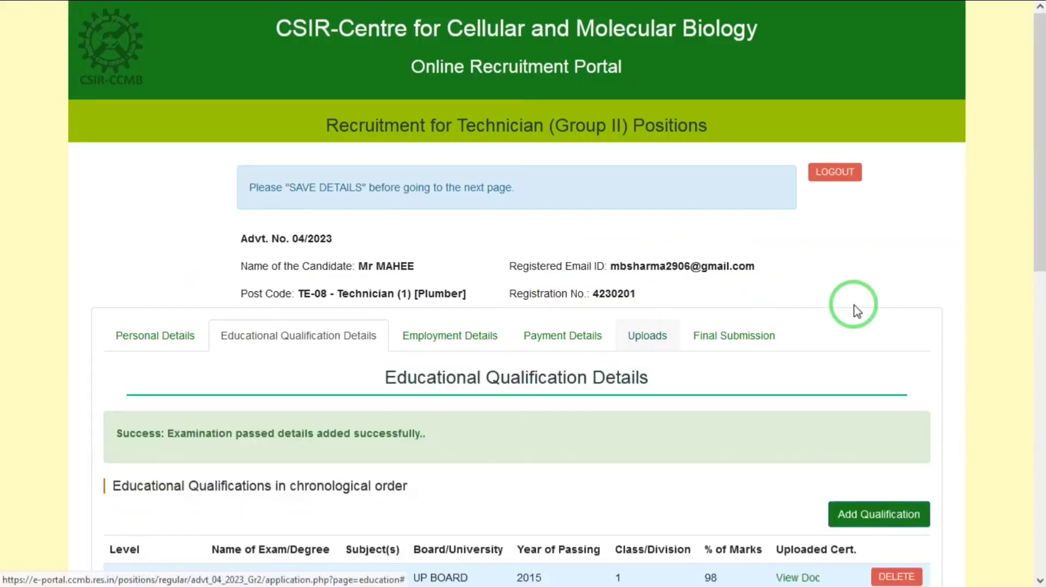
Add another qualification with level ITI/National/State Trade and exam name ELECTRICIAN.
{"action": "scroll", "coordinate": [1037, 256], "scroll_direction": "down", "scroll_amount": 3}
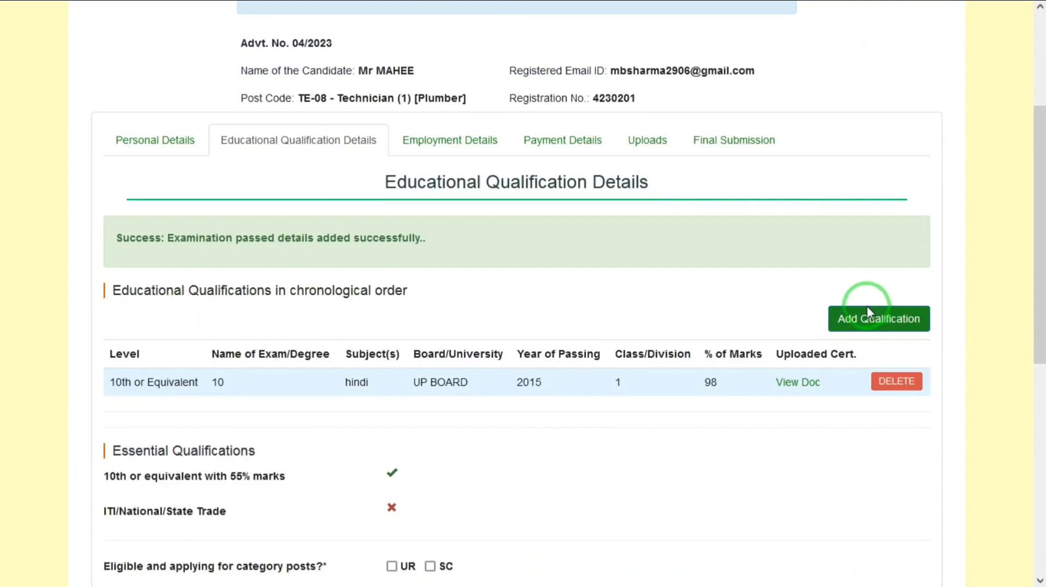
{"action": "left_click", "coordinate": [881, 327]}
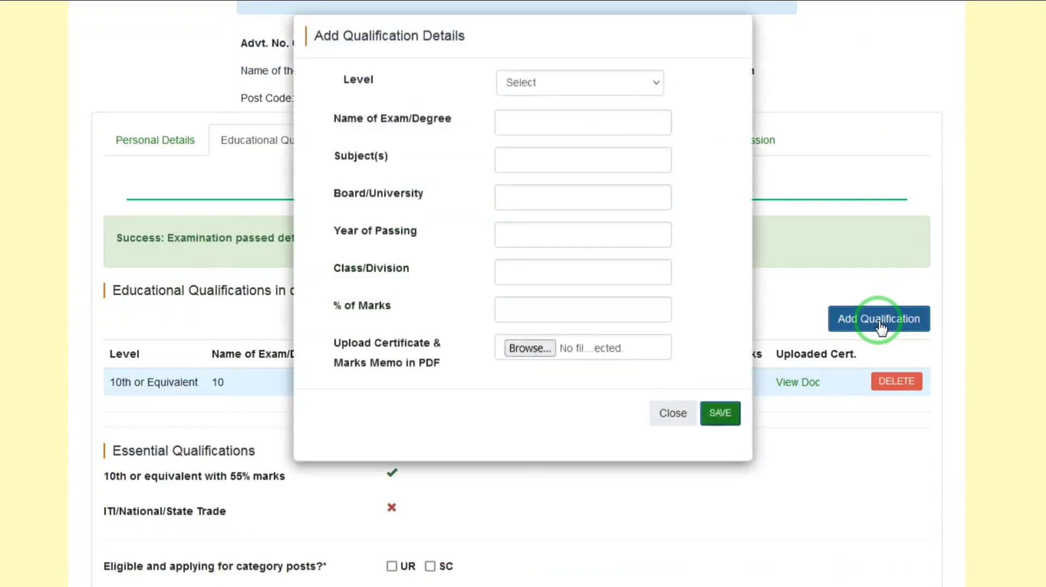
{"action": "left_click", "coordinate": [548, 92]}
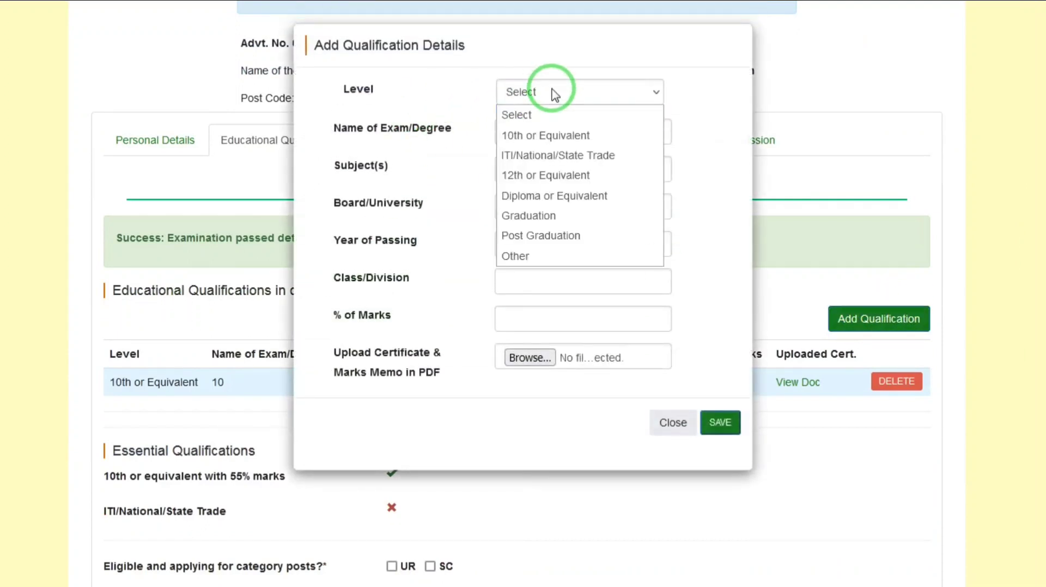
{"action": "left_click", "coordinate": [534, 156]}
{"action": "left_click", "coordinate": [542, 136]}
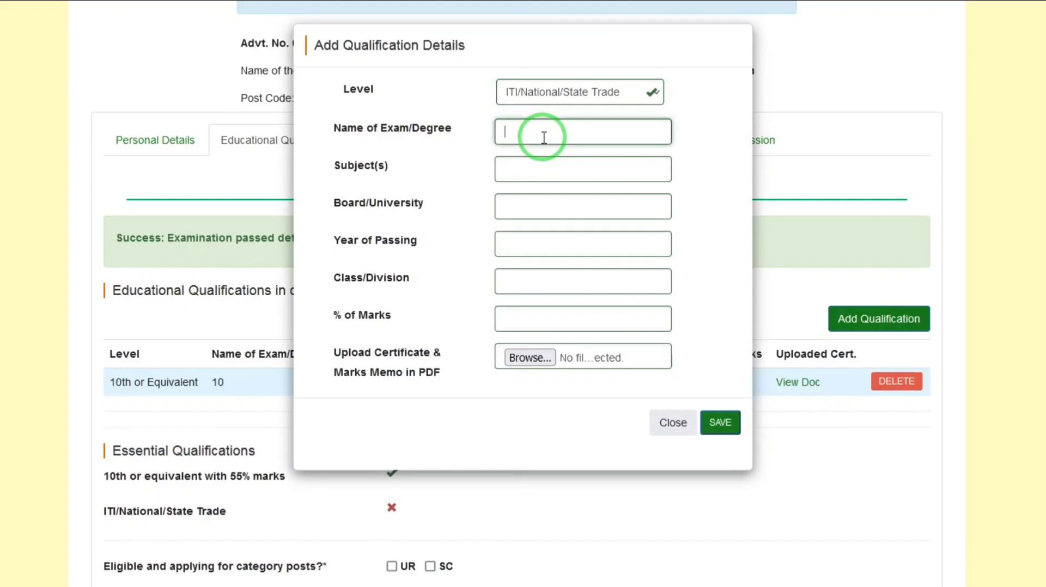
{"action": "type", "text": "ELECTRICIAN"}
Copy ELECTRICIAN from the exam name into the subject and enter NCVT as the board.
{"action": "double_click", "coordinate": [560, 128]}
{"action": "key", "text": "ctrl+c"}
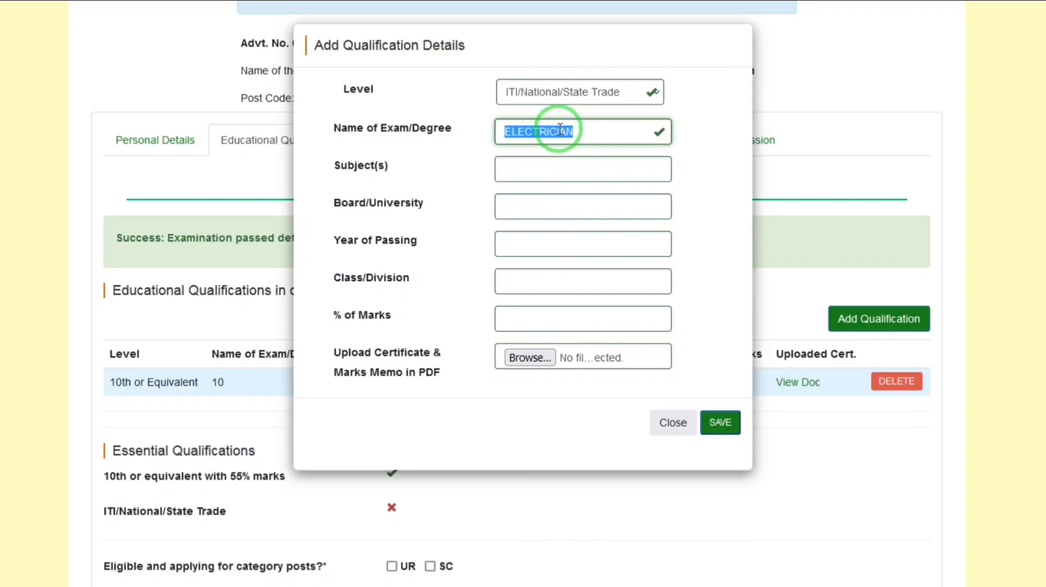
{"action": "left_click", "coordinate": [537, 166]}
{"action": "key", "text": "ctrl+v"}
{"action": "left_click", "coordinate": [540, 212]}
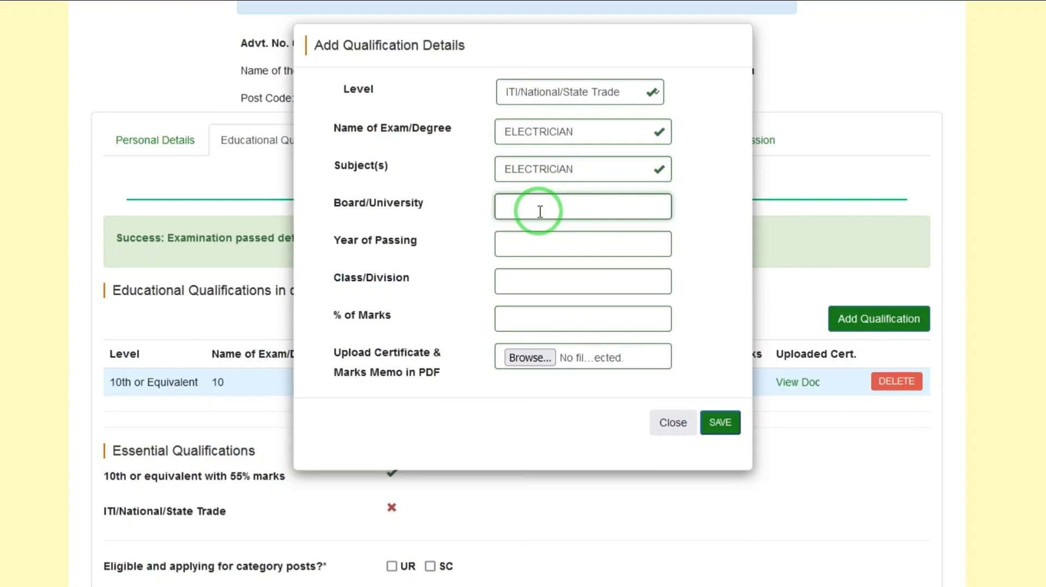
{"action": "type", "text": "NCVT"}
{"action": "key", "text": "Tab"}
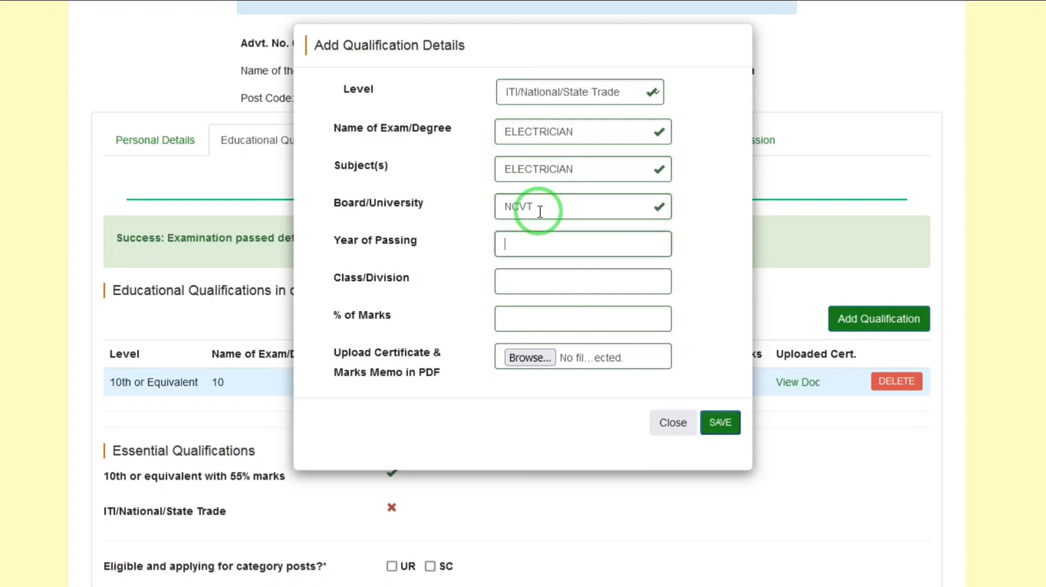
Set the ITI qualification's year of passing to 2017 and its class/division to 1.
{"action": "type", "text": "201"}
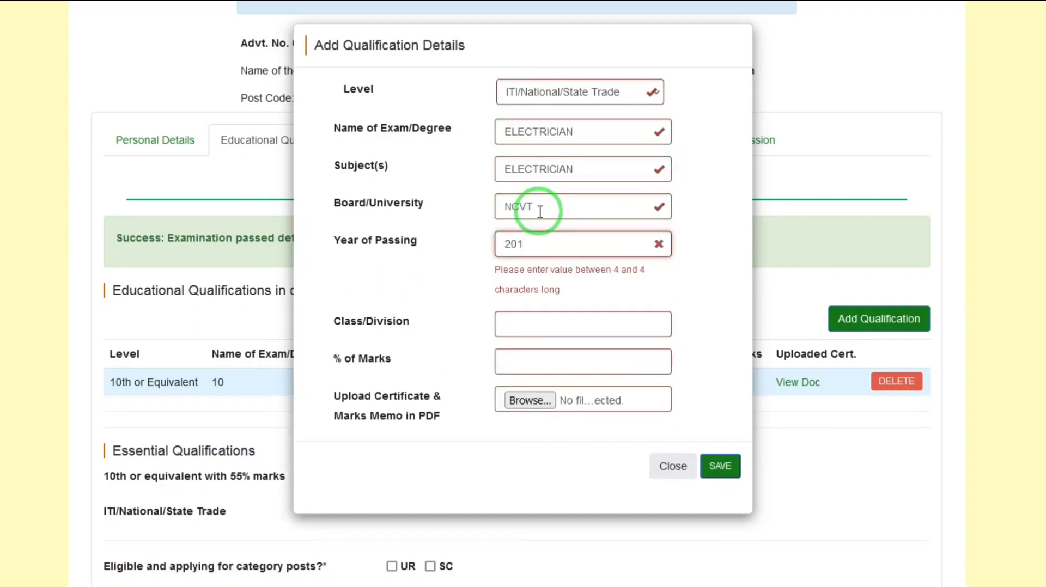
{"action": "key", "text": "Tab"}
{"action": "left_click", "coordinate": [550, 252]}
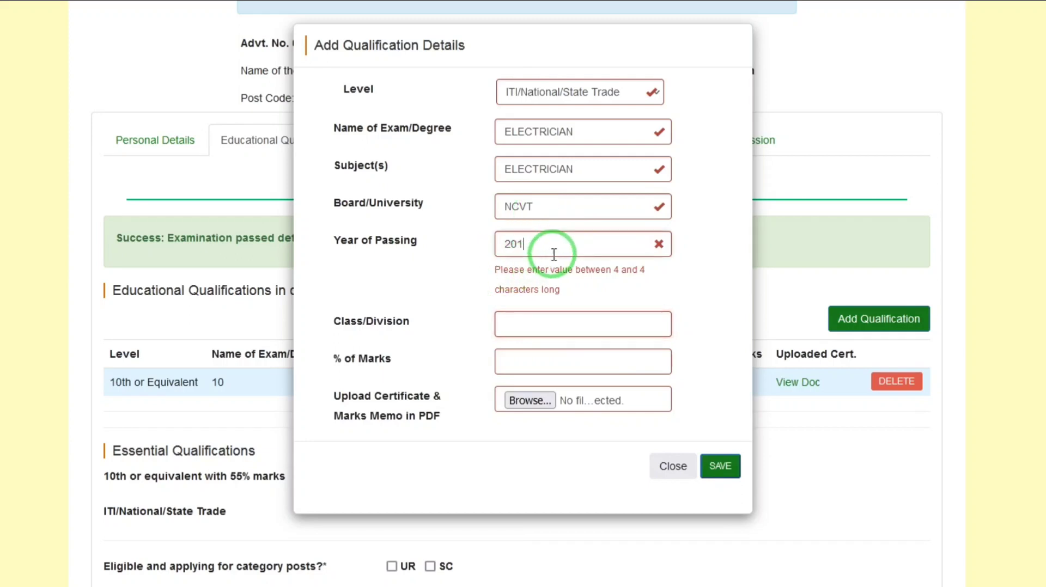
{"action": "type", "text": "7"}
{"action": "type", "text": "1"}
{"action": "key", "text": "Tab"}
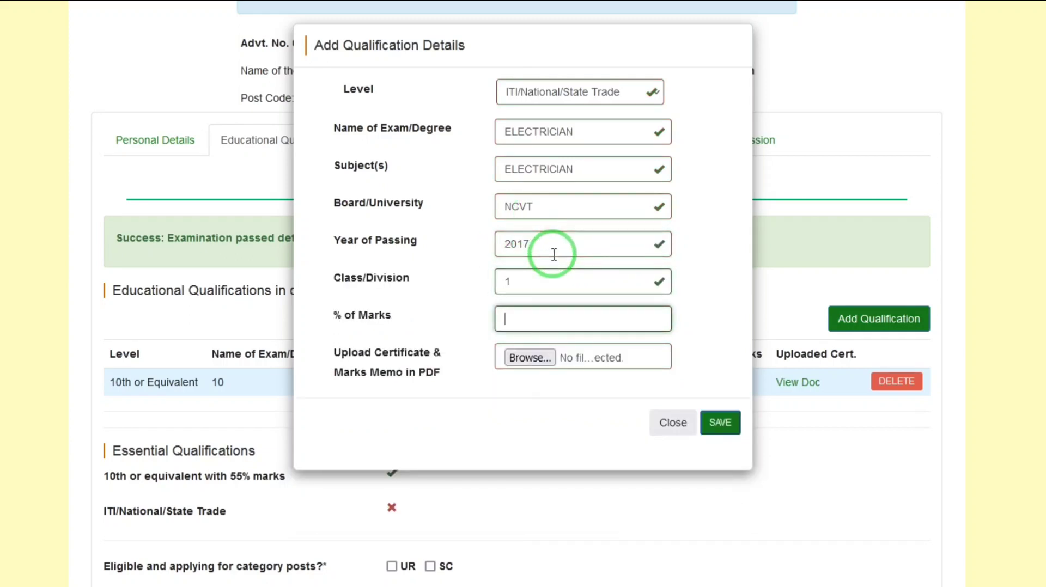
Enter 95 as the ITI qualification's percentage of marks and attach 1500.pdf as its certificate.
{"action": "type", "text": "66"}
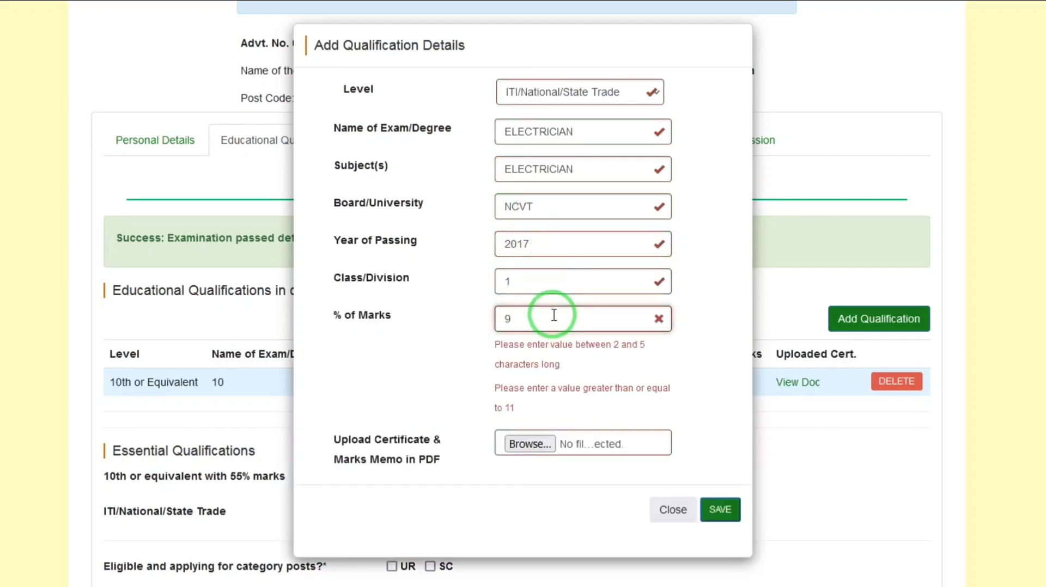
{"action": "key", "text": "Tab"}
{"action": "key", "text": "space"}
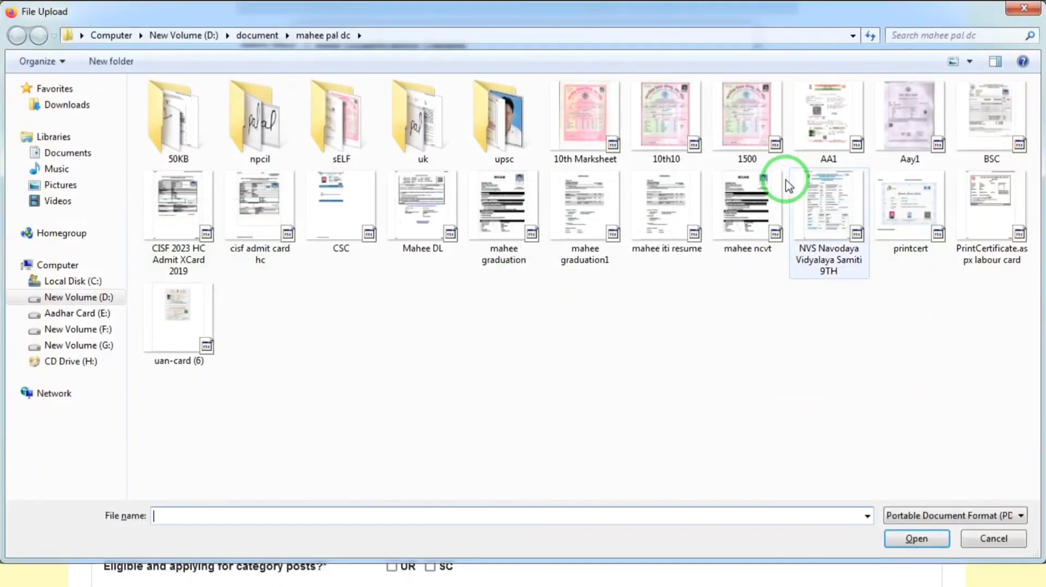
{"action": "double_click", "coordinate": [747, 115]}
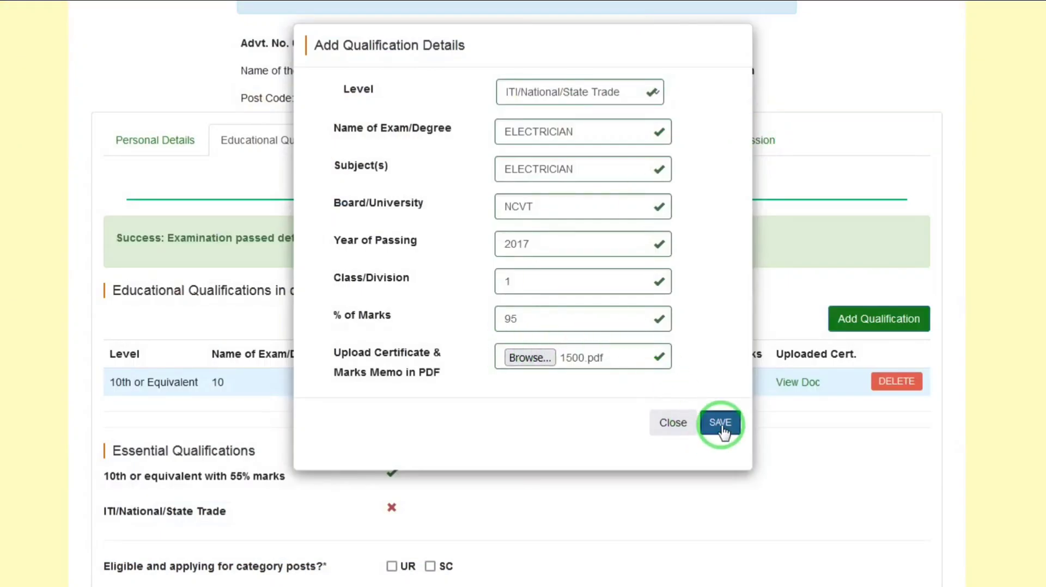
Save the ITI/National/State Trade qualification to the list of educational qualifications.
{"action": "left_click", "coordinate": [722, 428]}
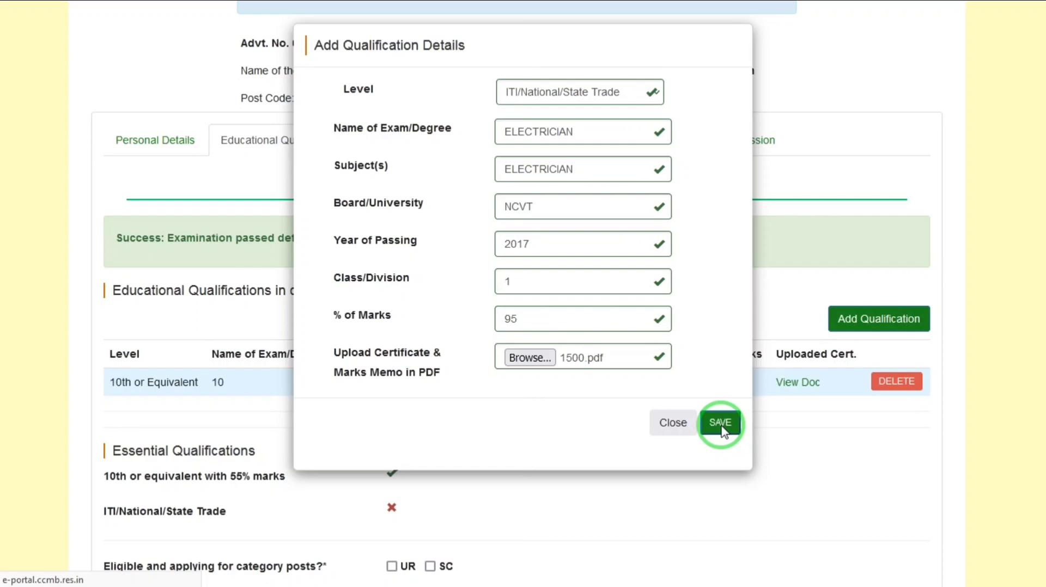
{"action": "left_click", "coordinate": [720, 424]}
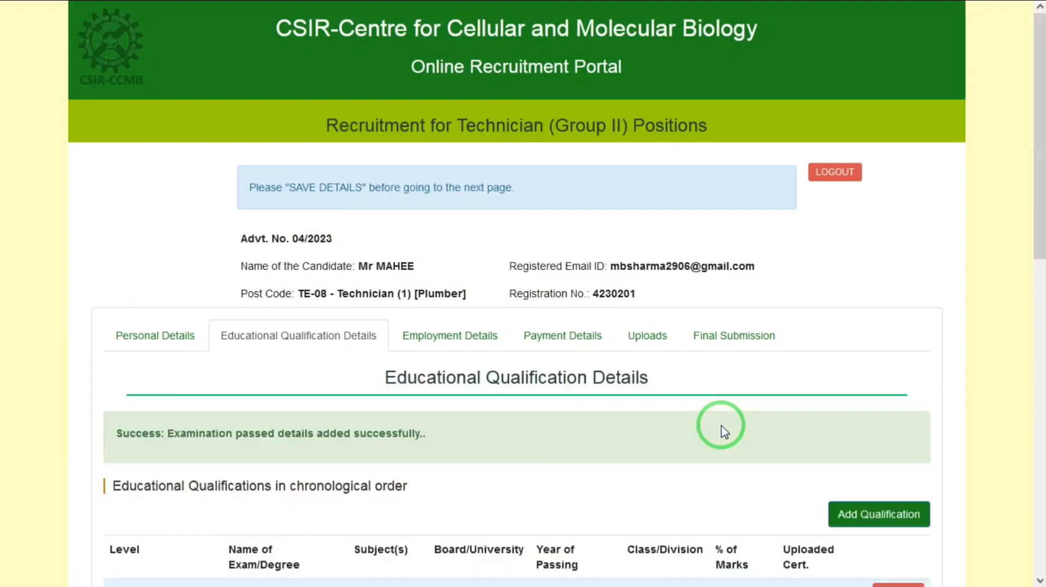
{"action": "left_click", "coordinate": [502, 349]}
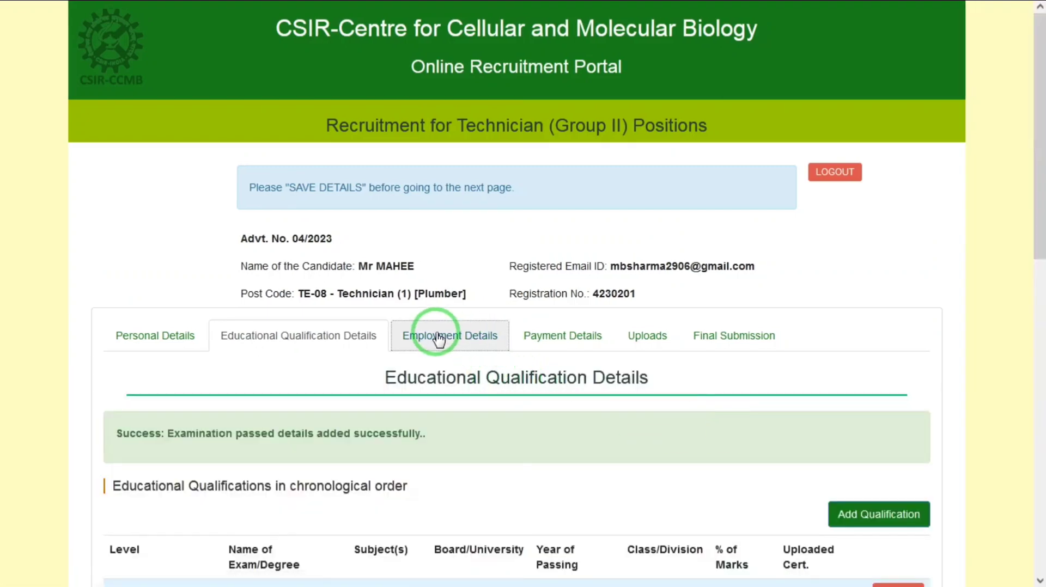
Choose SC as the category post being applied for and save the educational qualification details.
{"action": "left_click_drag", "start_coordinate": [1039, 206], "coordinate": [1040, 397]}
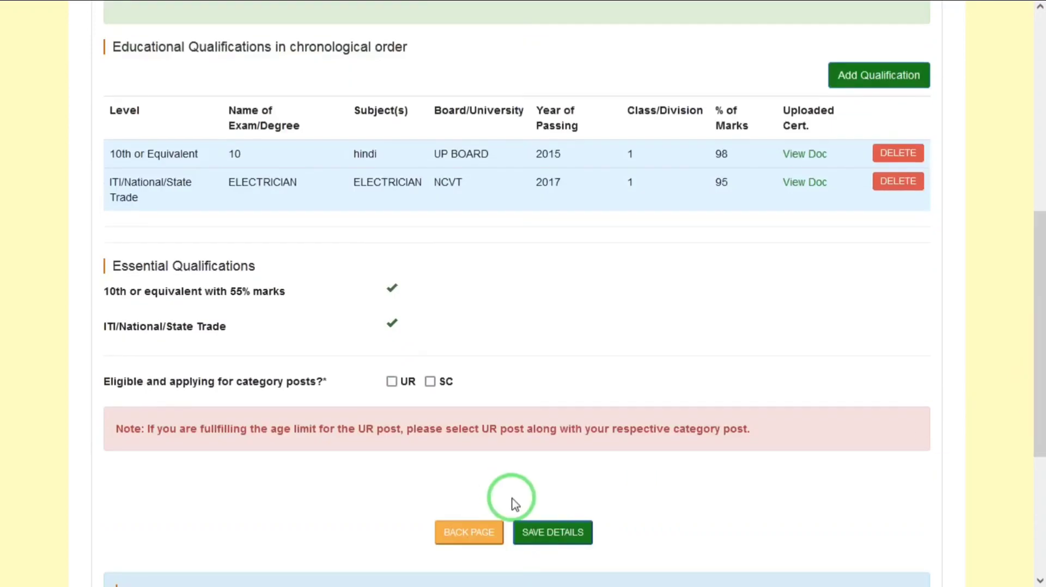
{"action": "left_click", "coordinate": [430, 382]}
{"action": "left_click", "coordinate": [549, 531]}
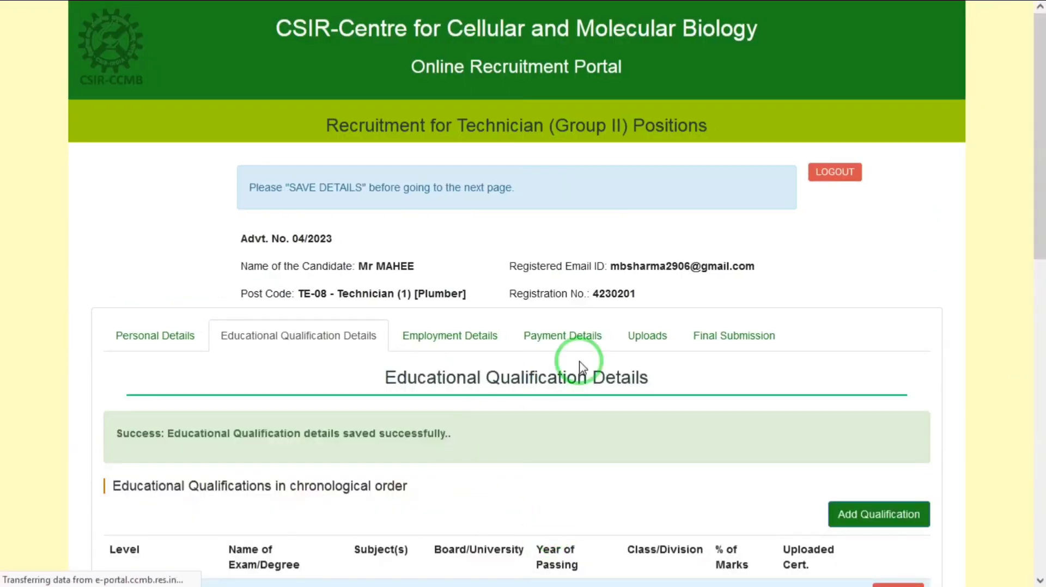
In the employment details, answer No to court prosecution/conviction and No to bond/contractual obligation, and save them.
{"action": "left_click", "coordinate": [571, 336]}
{"action": "left_click_drag", "start_coordinate": [1041, 221], "coordinate": [1040, 284]}
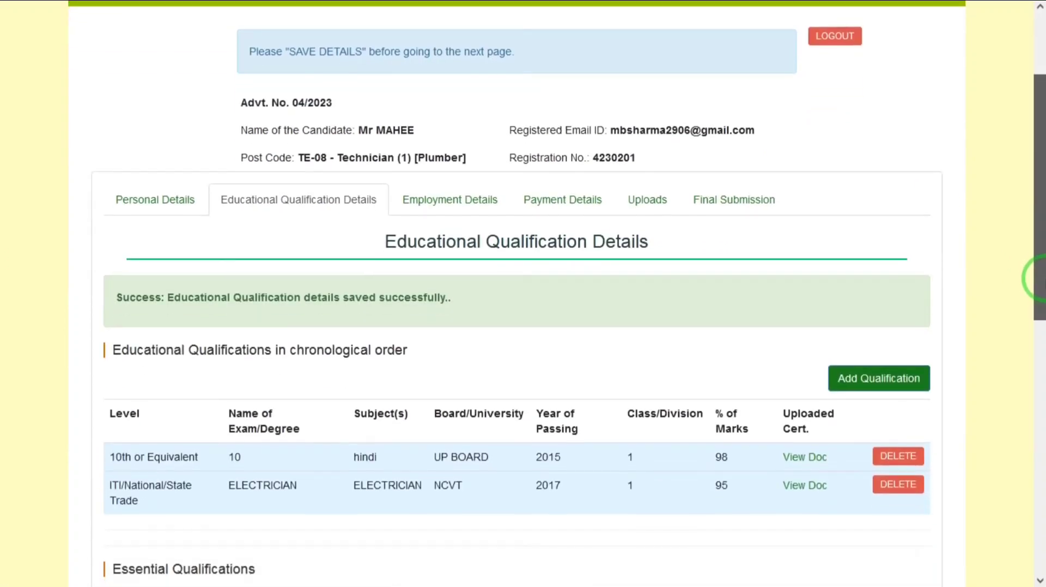
{"action": "left_click", "coordinate": [458, 214]}
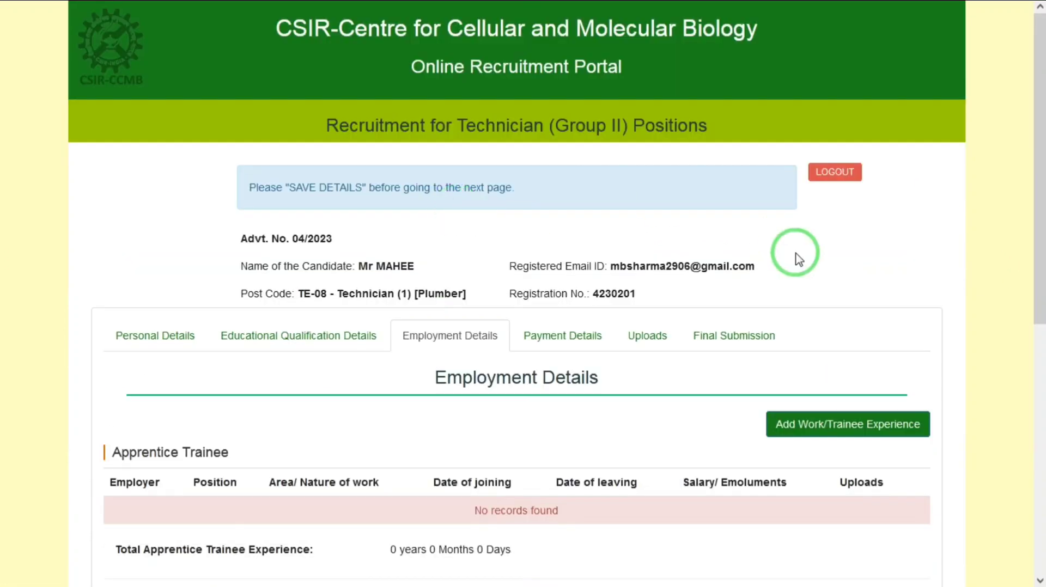
{"action": "left_click_drag", "start_coordinate": [1040, 264], "coordinate": [1043, 523]}
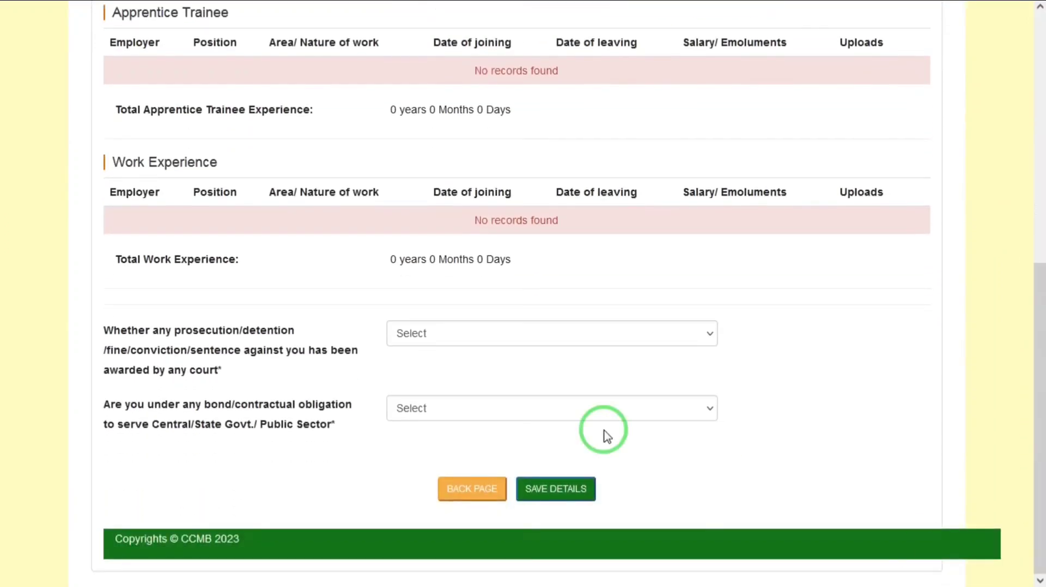
{"action": "left_click", "coordinate": [435, 329]}
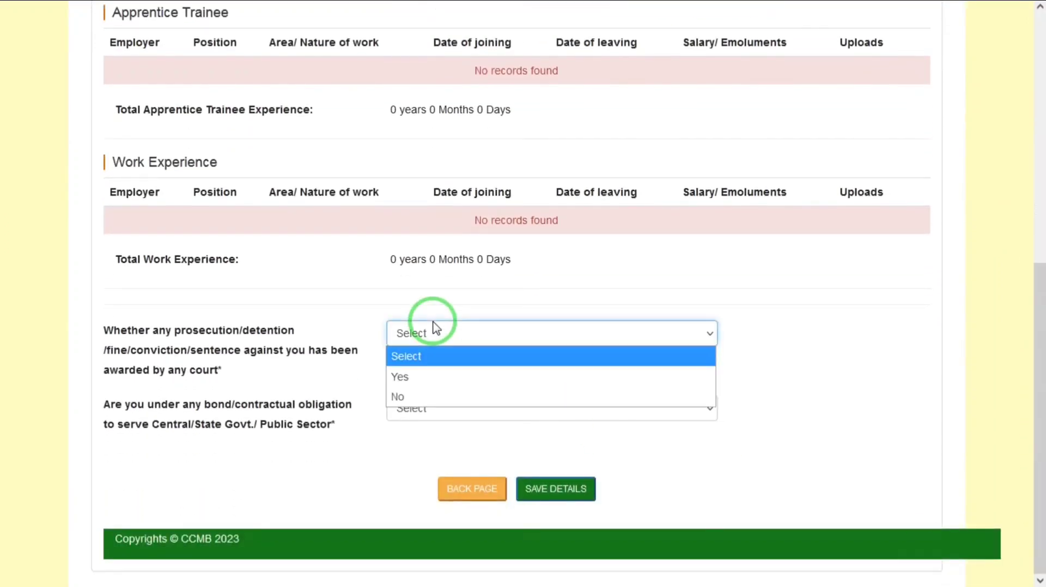
{"action": "left_click", "coordinate": [404, 400]}
{"action": "left_click", "coordinate": [448, 411]}
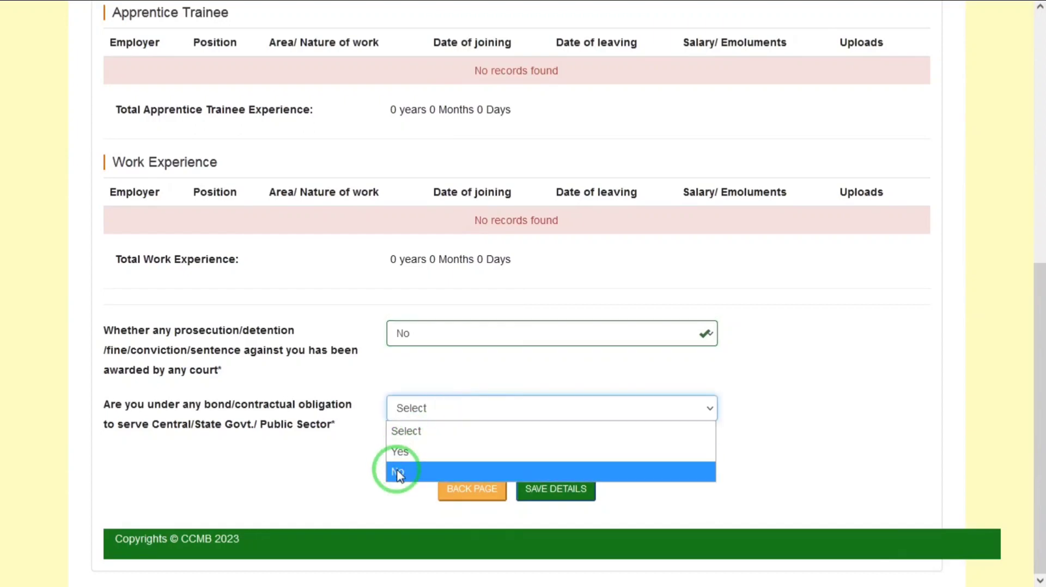
{"action": "left_click", "coordinate": [393, 471]}
{"action": "left_click", "coordinate": [547, 492]}
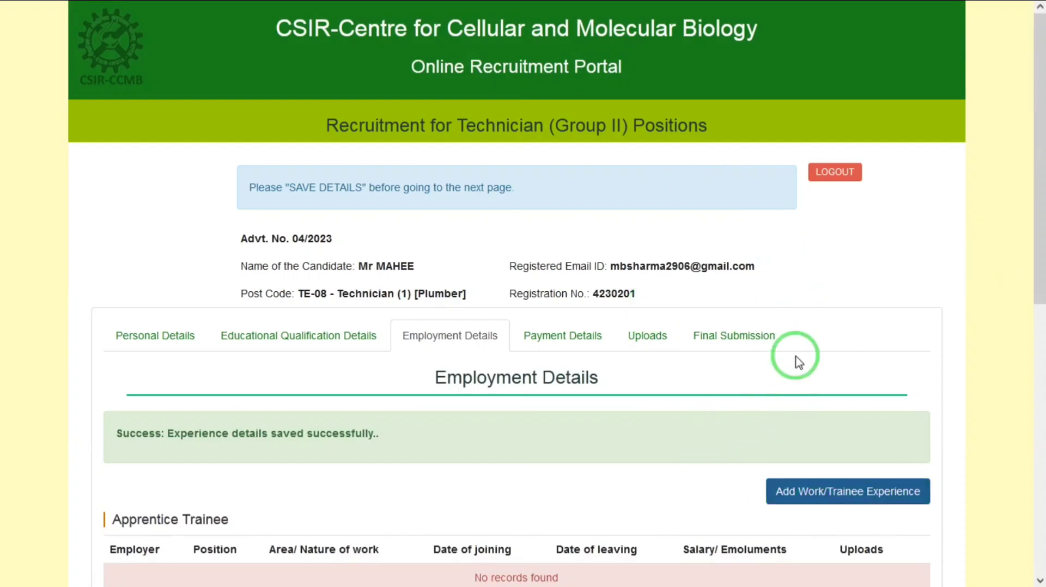
In the payment details, set fee exemption to Yes with exemption category SC, and save them.
{"action": "left_click_drag", "start_coordinate": [1035, 217], "coordinate": [1034, 281]}
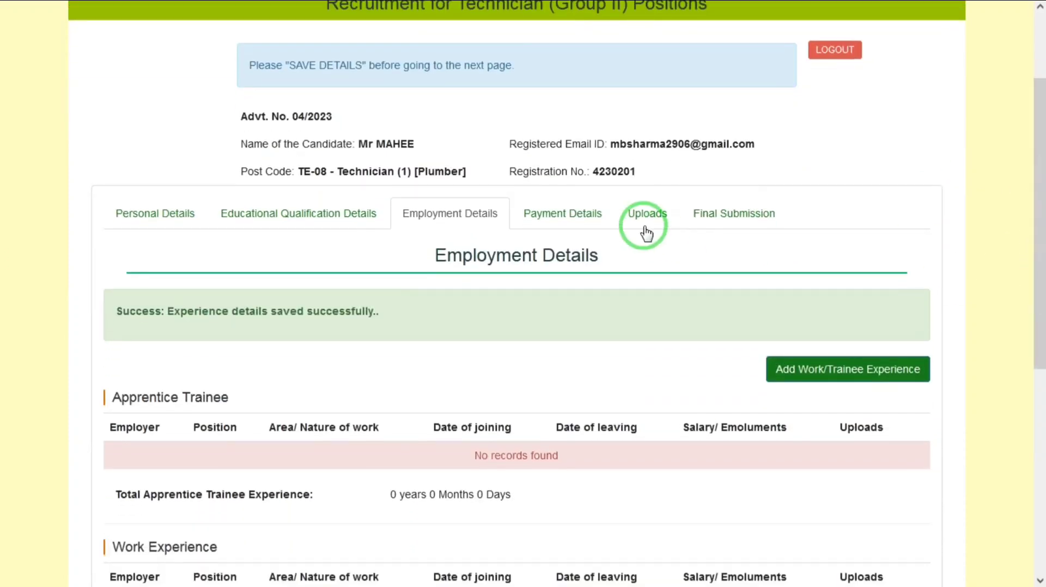
{"action": "left_click", "coordinate": [579, 216]}
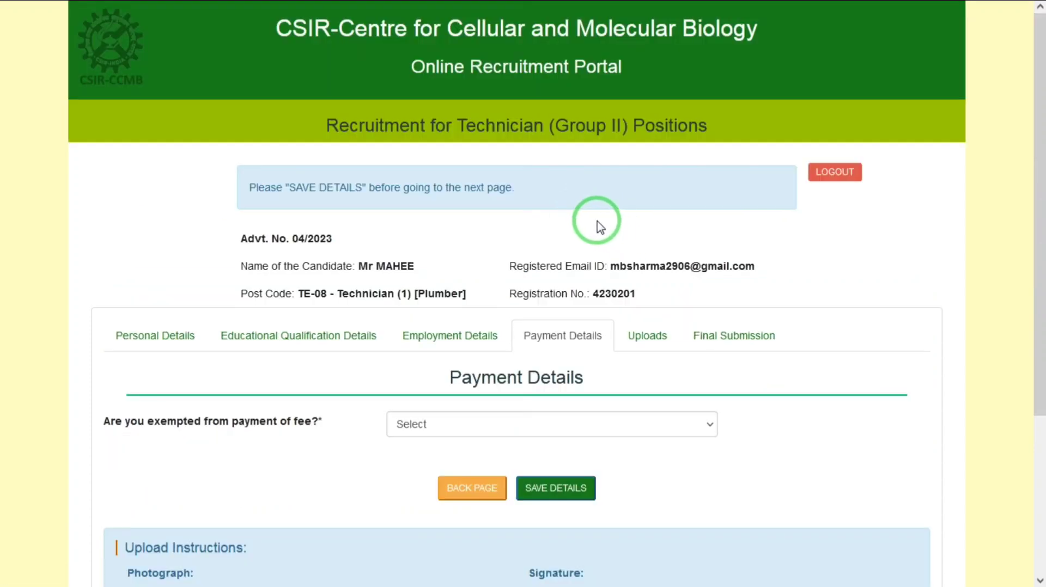
{"action": "left_click", "coordinate": [391, 425]}
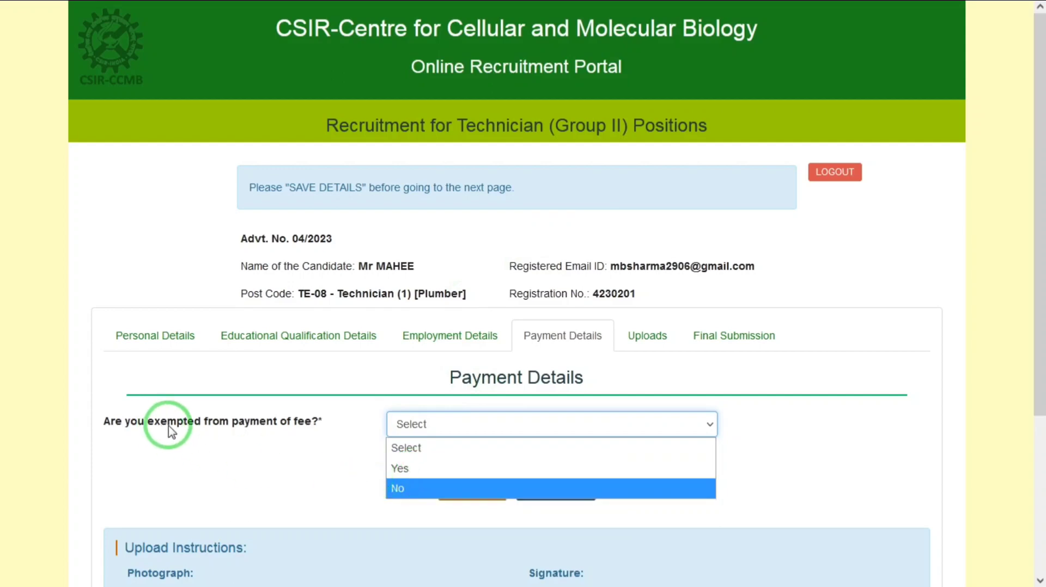
{"action": "left_click", "coordinate": [416, 471]}
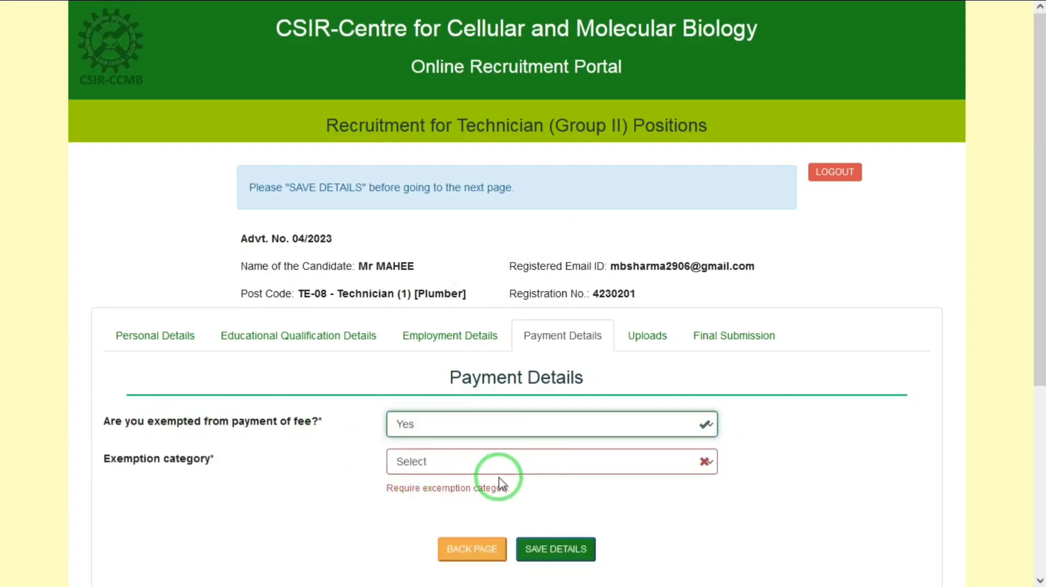
{"action": "left_click", "coordinate": [485, 468]}
{"action": "left_click", "coordinate": [419, 361]}
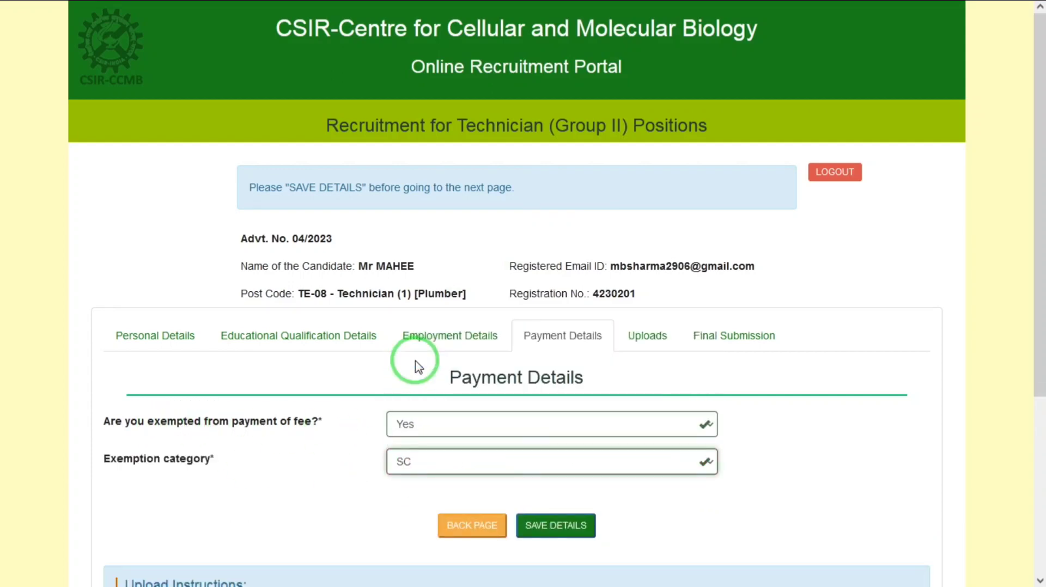
{"action": "left_click", "coordinate": [564, 537]}
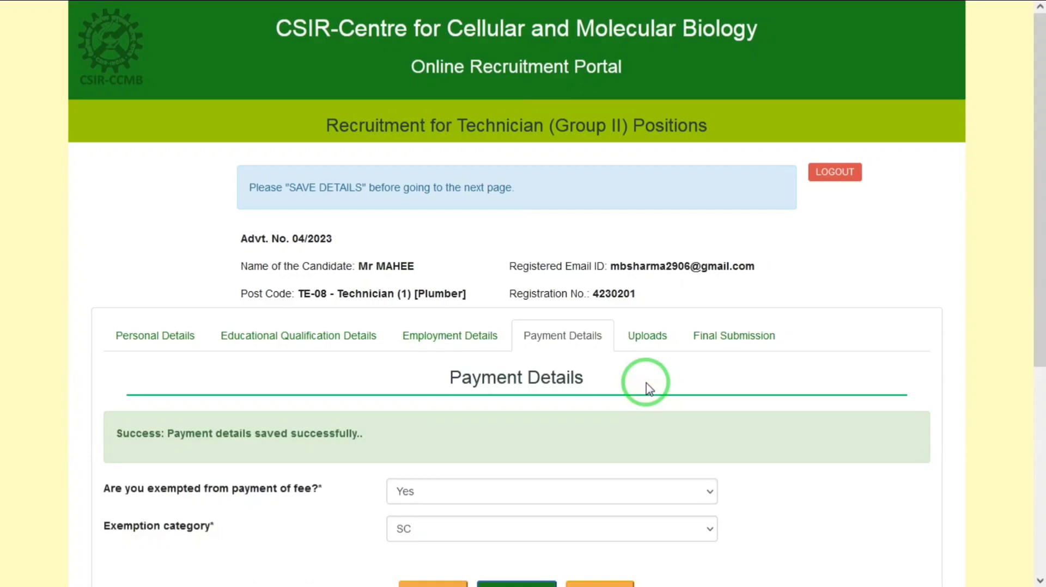
Save the document uploads section without adding any other document.
{"action": "left_click_drag", "start_coordinate": [1034, 217], "coordinate": [1034, 282]}
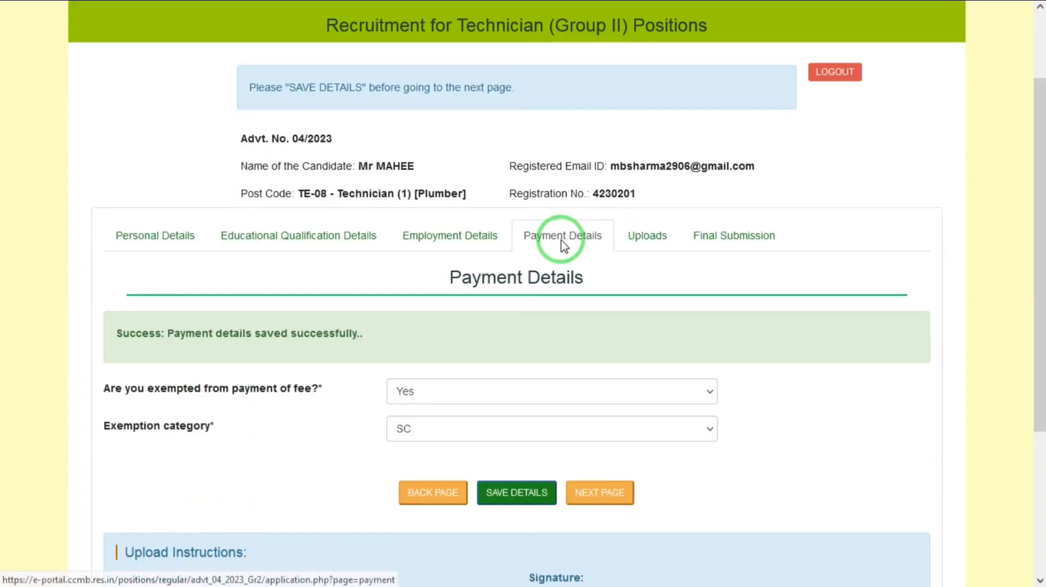
{"action": "left_click", "coordinate": [647, 242]}
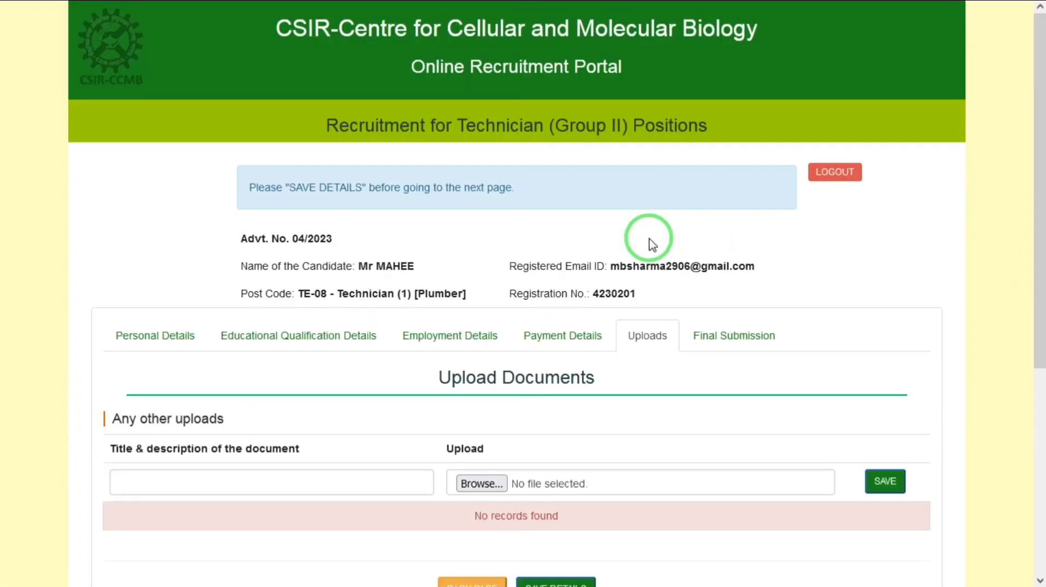
{"action": "left_click", "coordinate": [332, 485]}
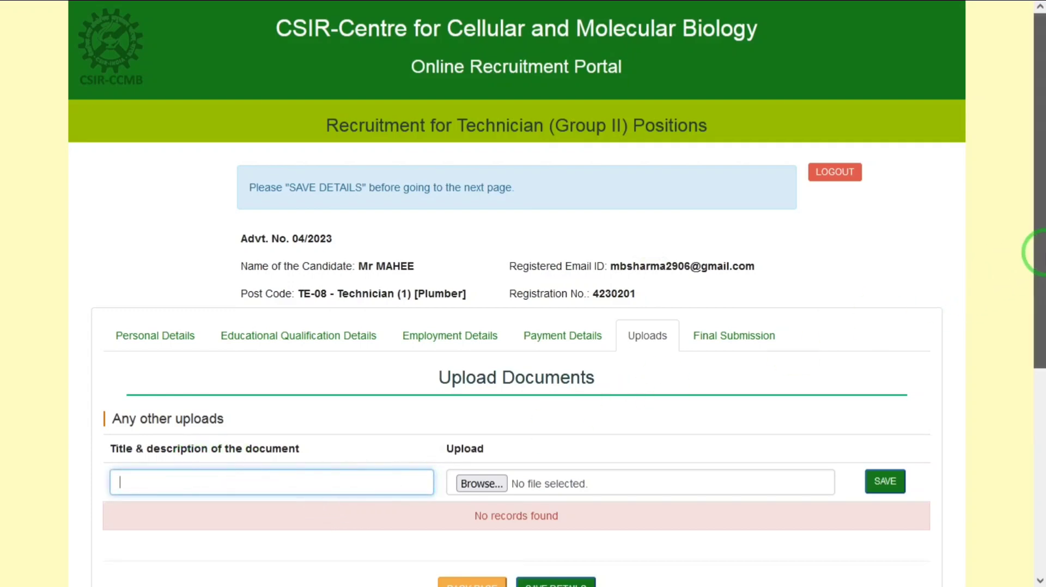
{"action": "left_click_drag", "start_coordinate": [1040, 249], "coordinate": [1040, 376]}
{"action": "left_click", "coordinate": [571, 409]}
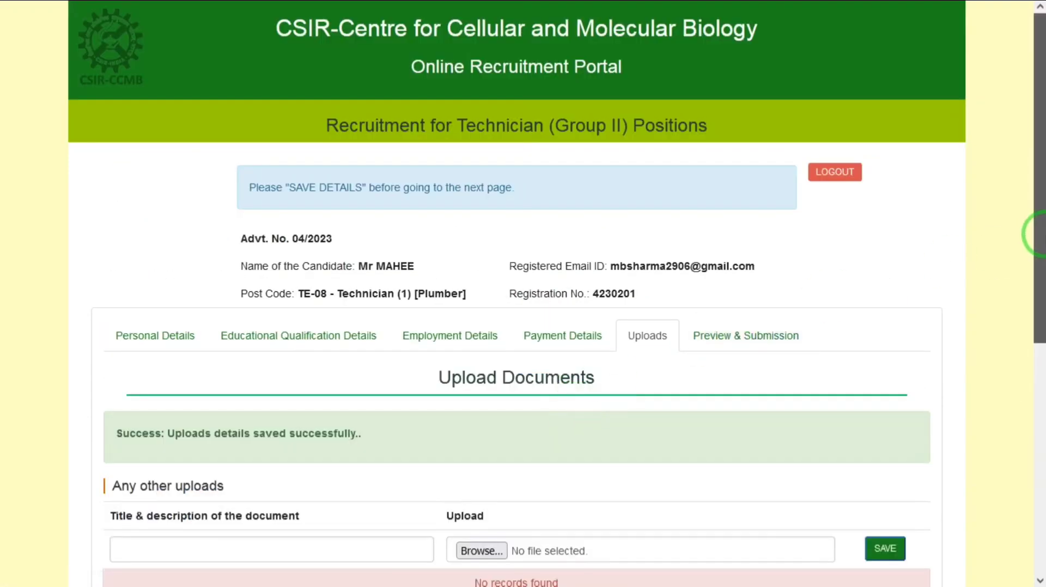
Proceed to the application preview, agree to the declaration and make the final submission.
{"action": "left_click_drag", "start_coordinate": [1040, 234], "coordinate": [1042, 359]}
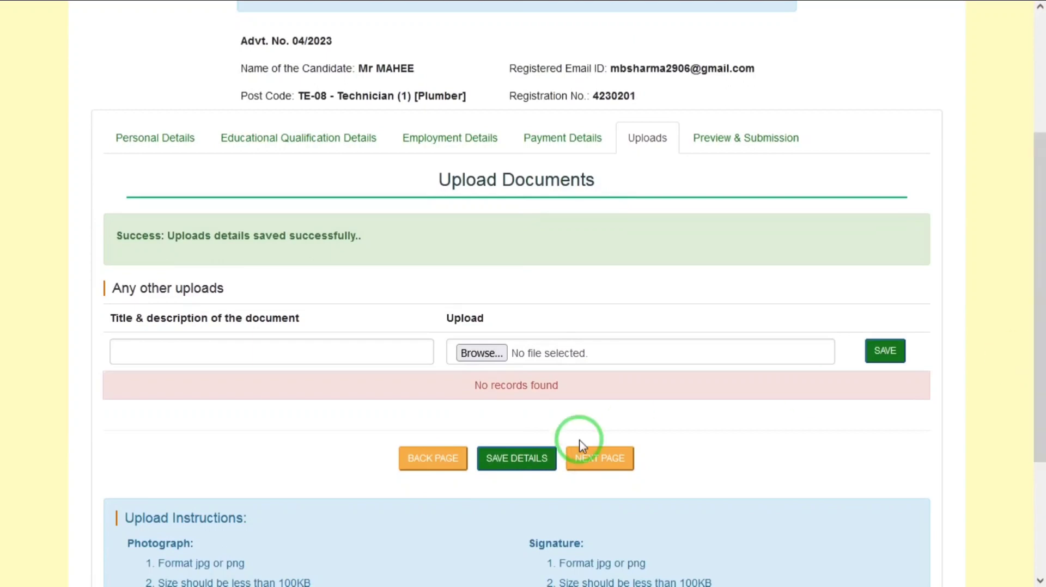
{"action": "left_click", "coordinate": [600, 458]}
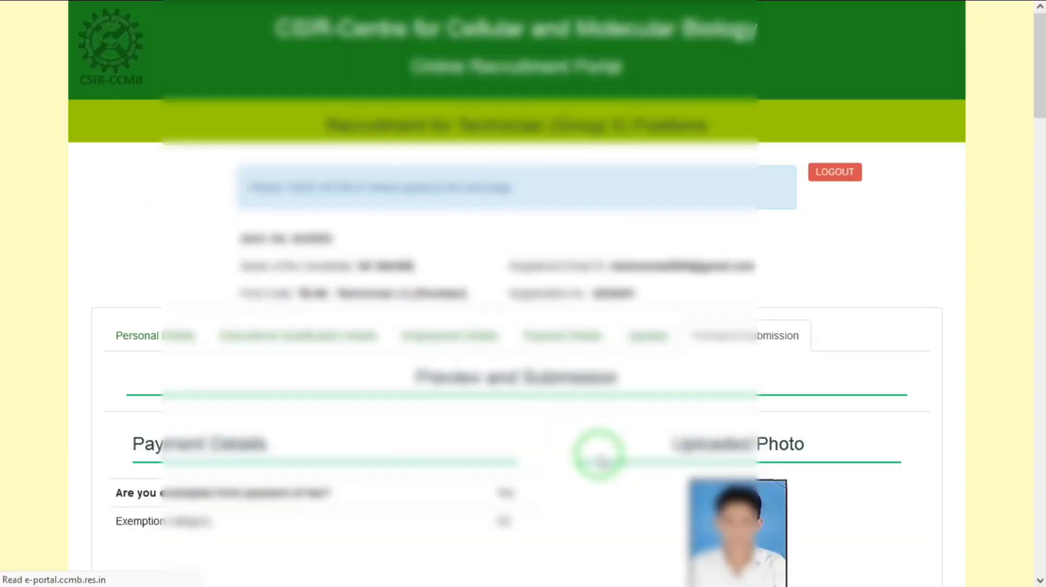
{"action": "left_click_drag", "start_coordinate": [1029, 108], "coordinate": [1033, 518]}
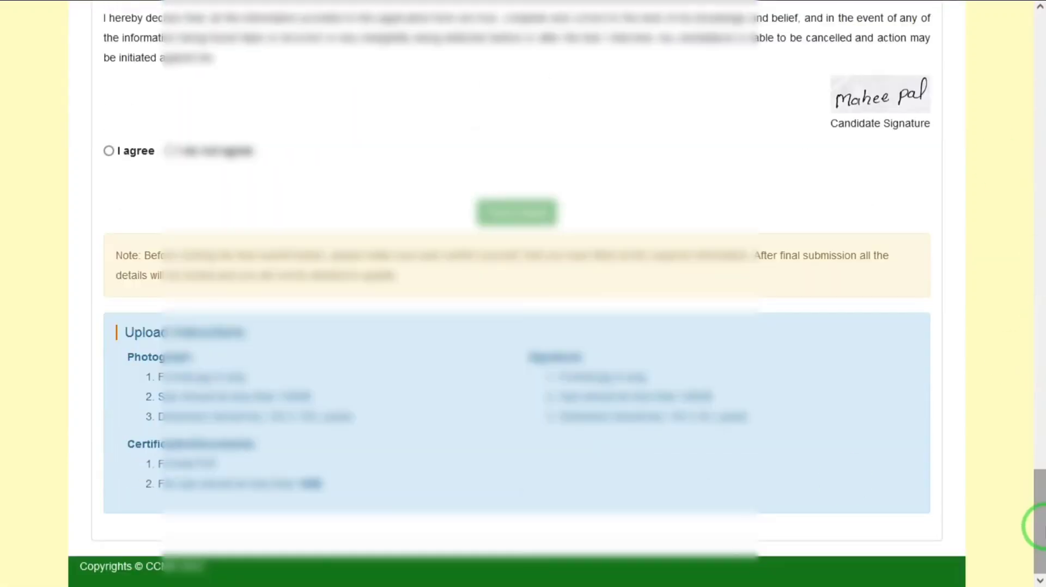
{"action": "left_click", "coordinate": [108, 151]}
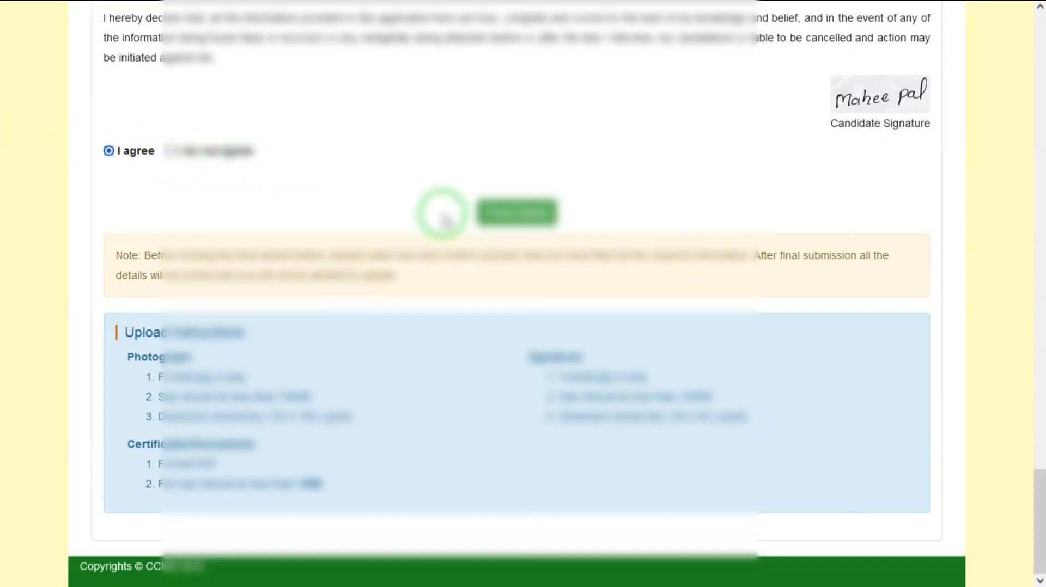
{"action": "left_click", "coordinate": [515, 213]}
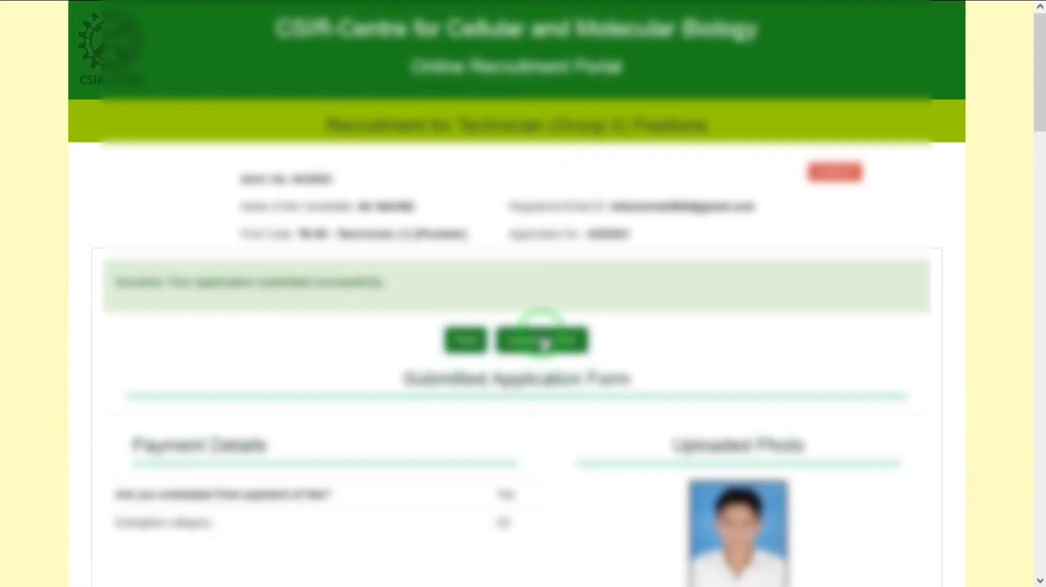
Open the PDF version of the submitted application form.
{"action": "left_click", "coordinate": [540, 338]}
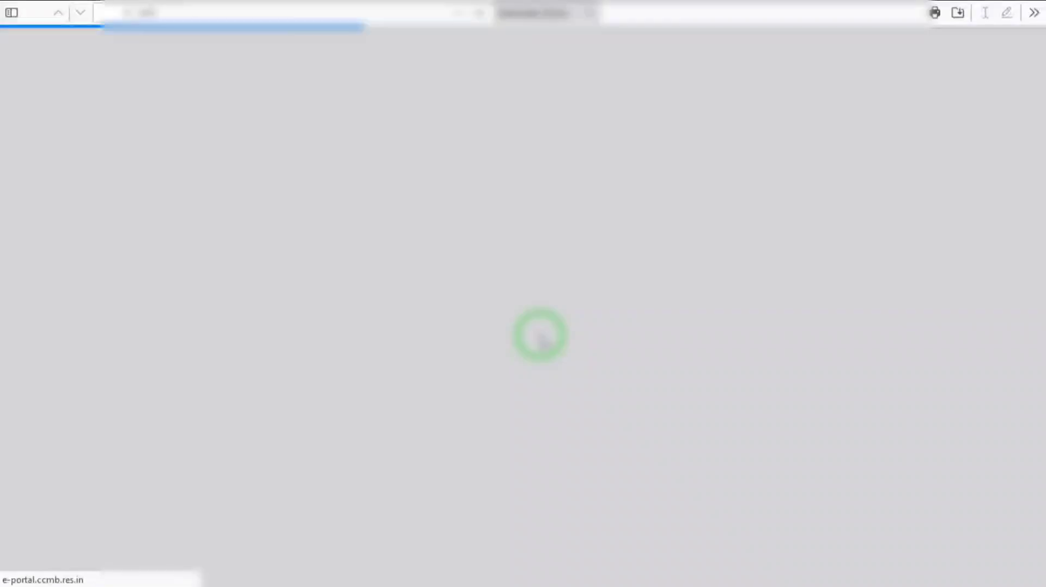